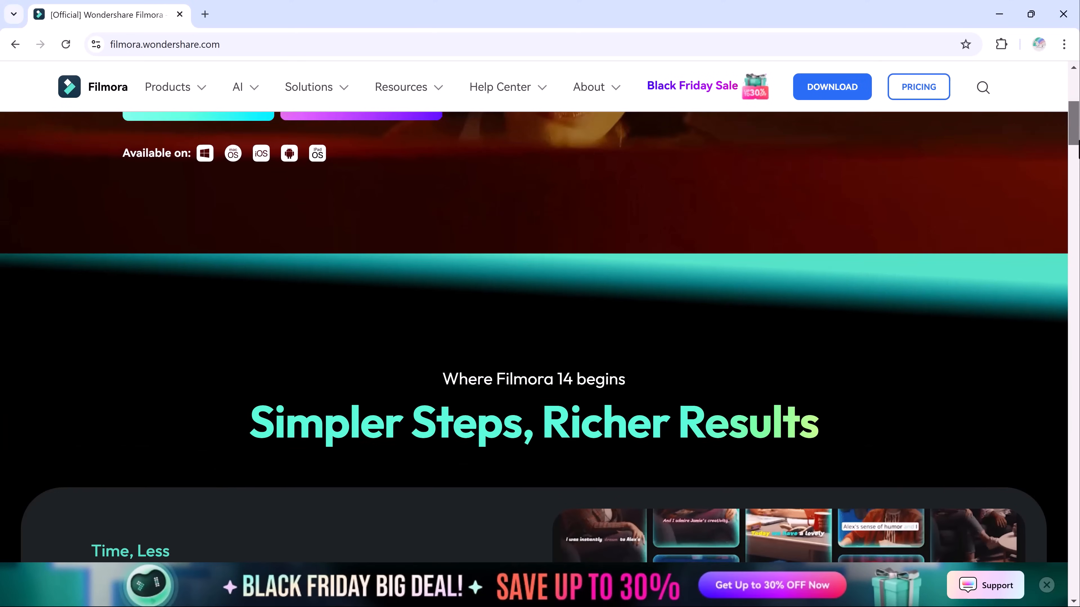
Look through the Filmora home page sections on editing tools, creative assets and new AI features
scroll(539, 357, "down", 1)
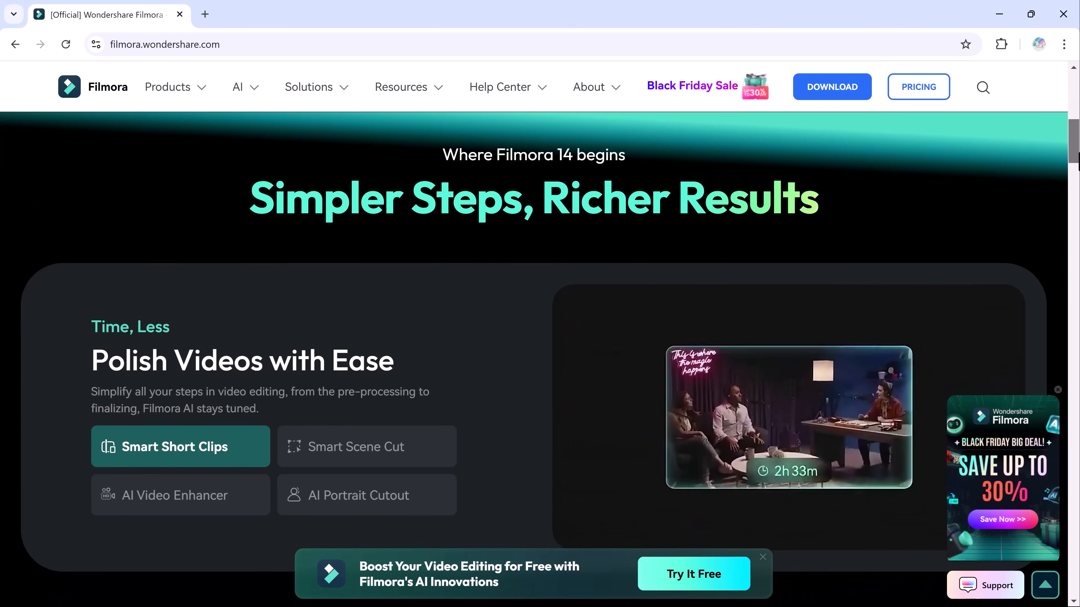
scroll(540, 357, "down", 2)
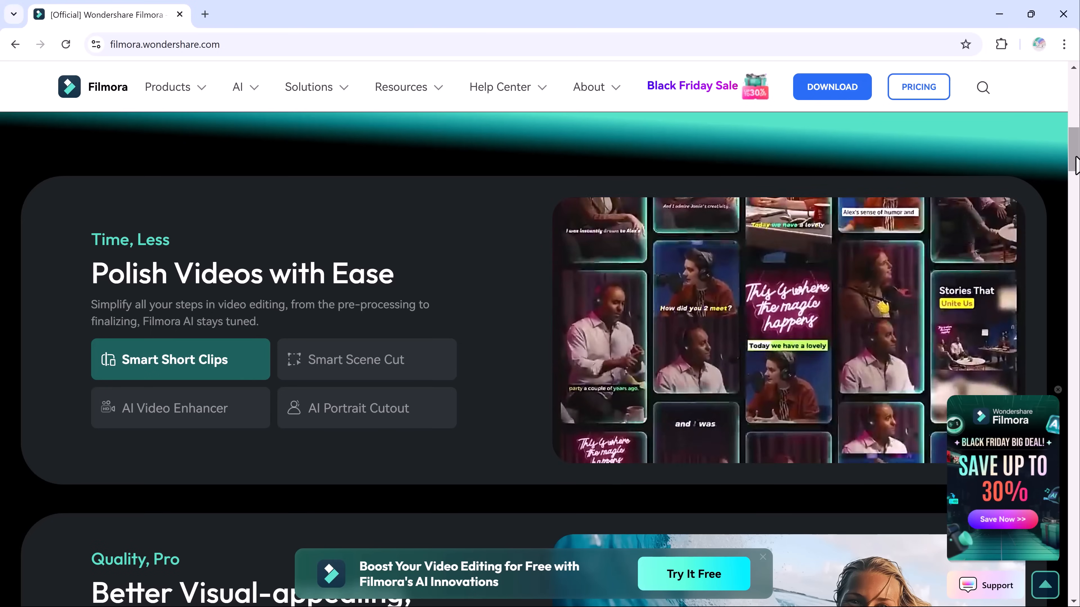
scroll(1076, 179, "down", 3)
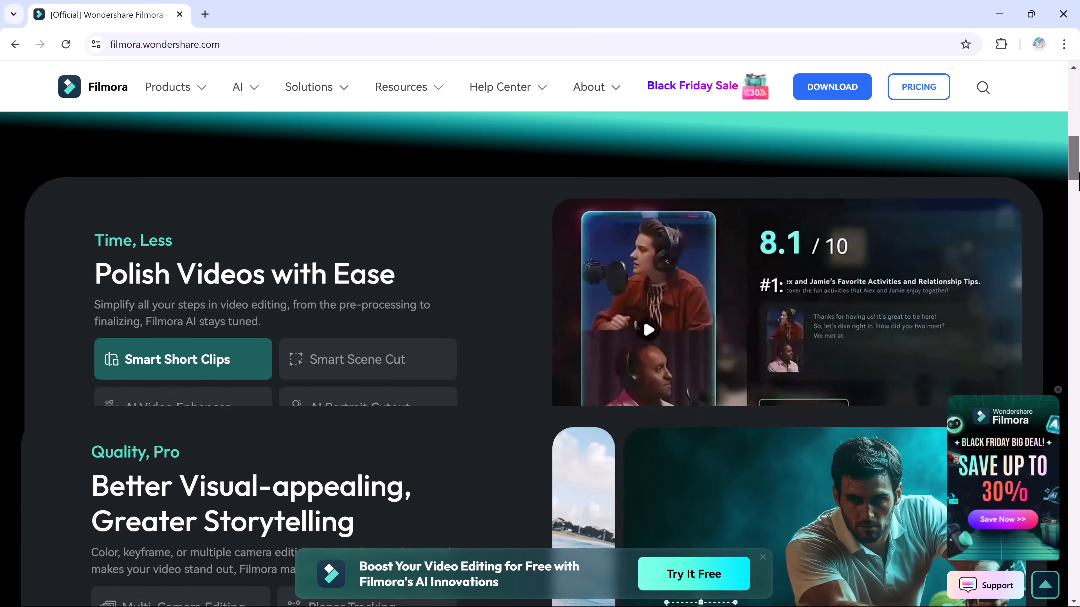
left_click_drag(1078, 193, 1078, 276)
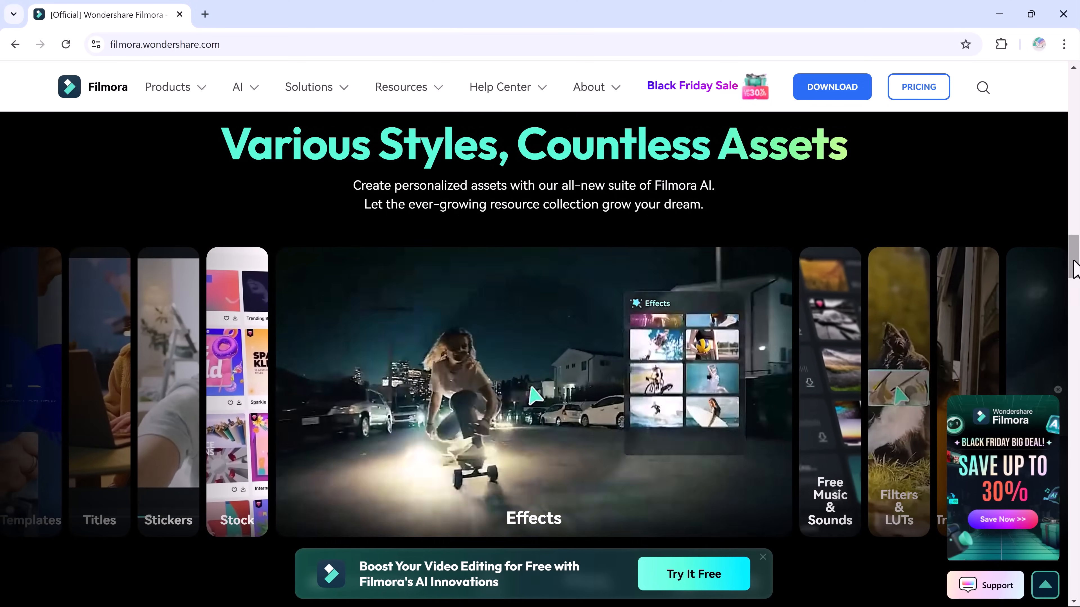
left_click_drag(1075, 268, 1077, 322)
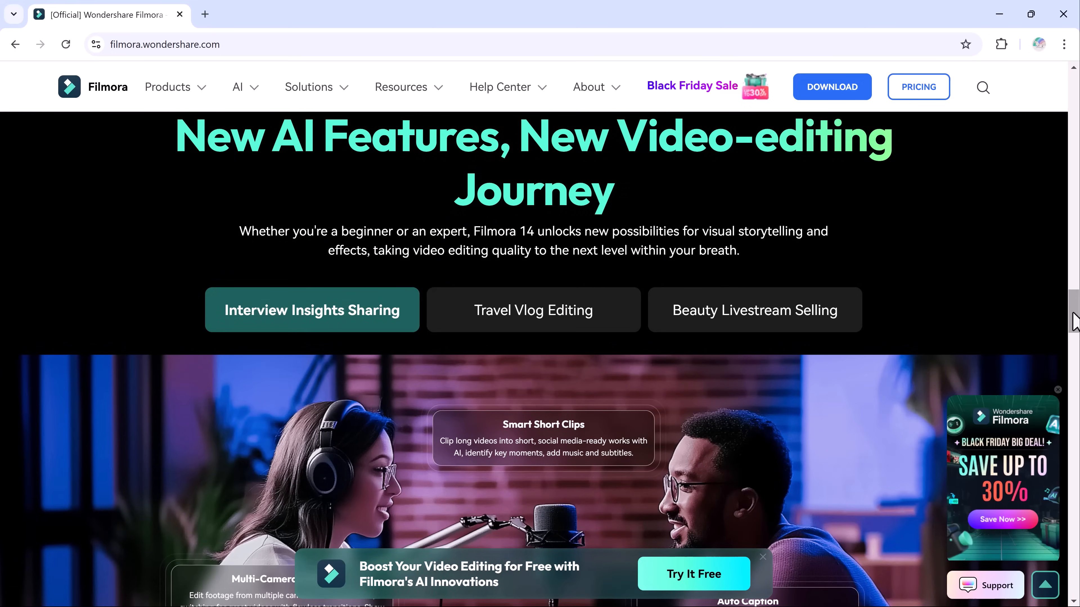
left_click_drag(1074, 322, 1078, 547)
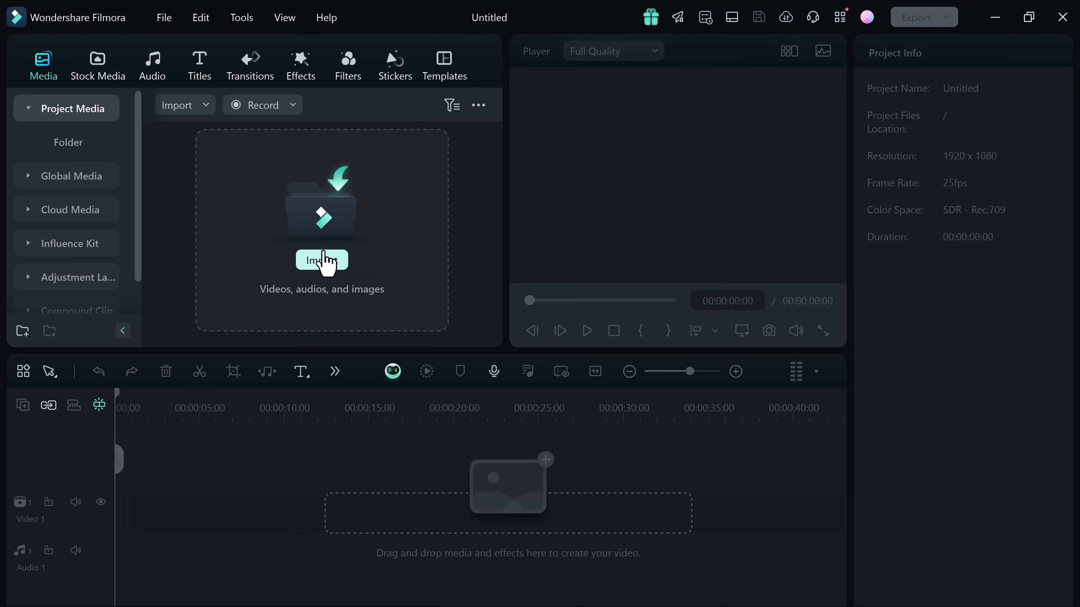
Import the four MP4 clips 7964466, 6014532, 5948574 and 4919748 from the Desktop into the project media
left_click(323, 261)
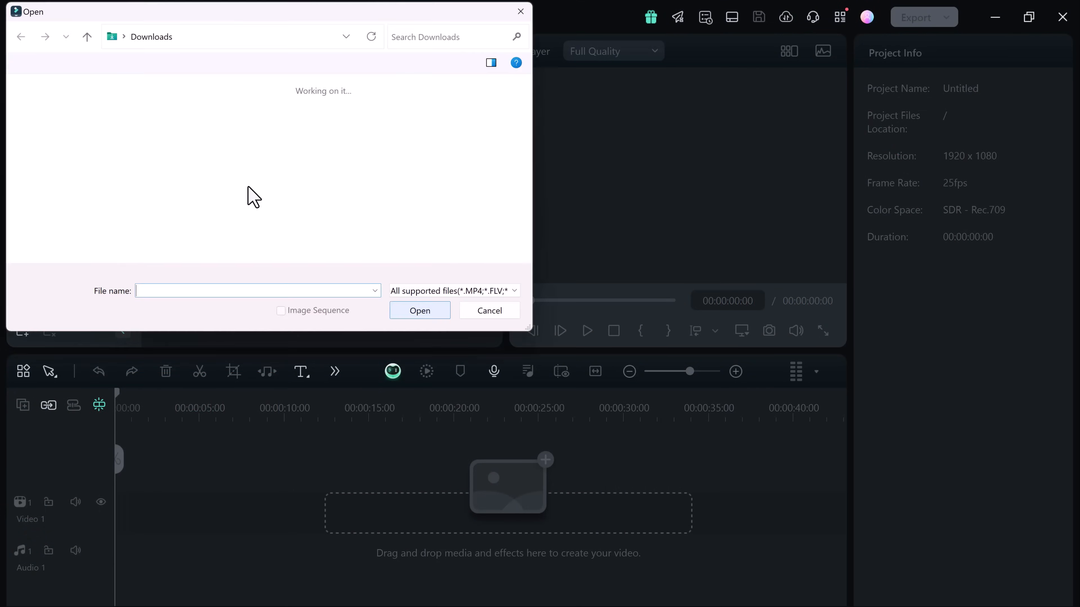
left_click(247, 157, "ctrl")
left_click(360, 179, "ctrl")
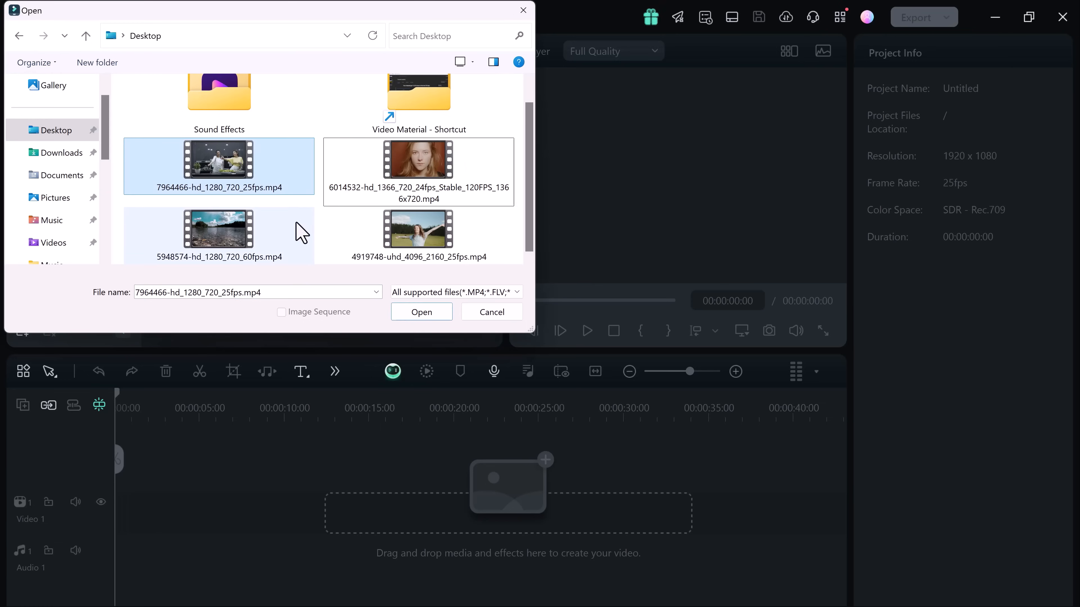
left_click(358, 190, "ctrl")
left_click(260, 234, "ctrl")
left_click(396, 239, "ctrl")
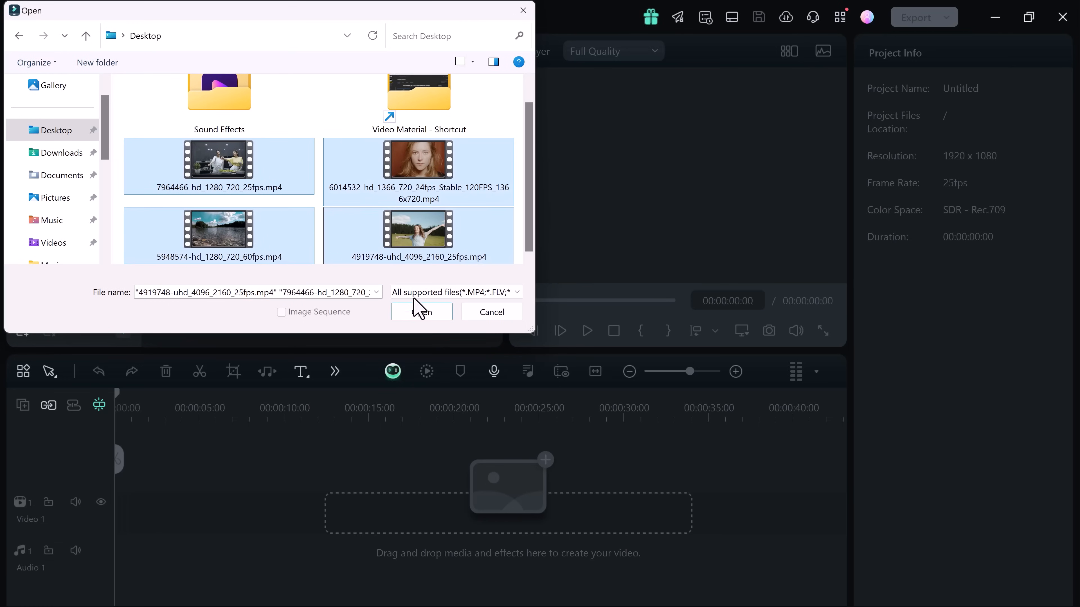
left_click(420, 315)
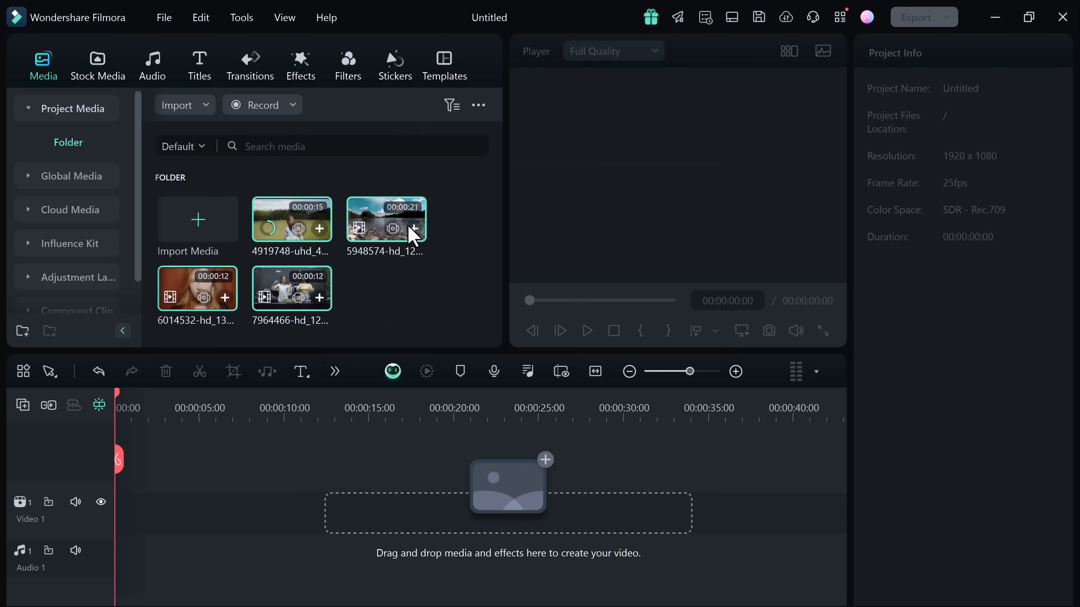
Add the 5948574 river clip to the timeline, matching the project to 1280 x 720 59.94fps, and play it
left_click(413, 230)
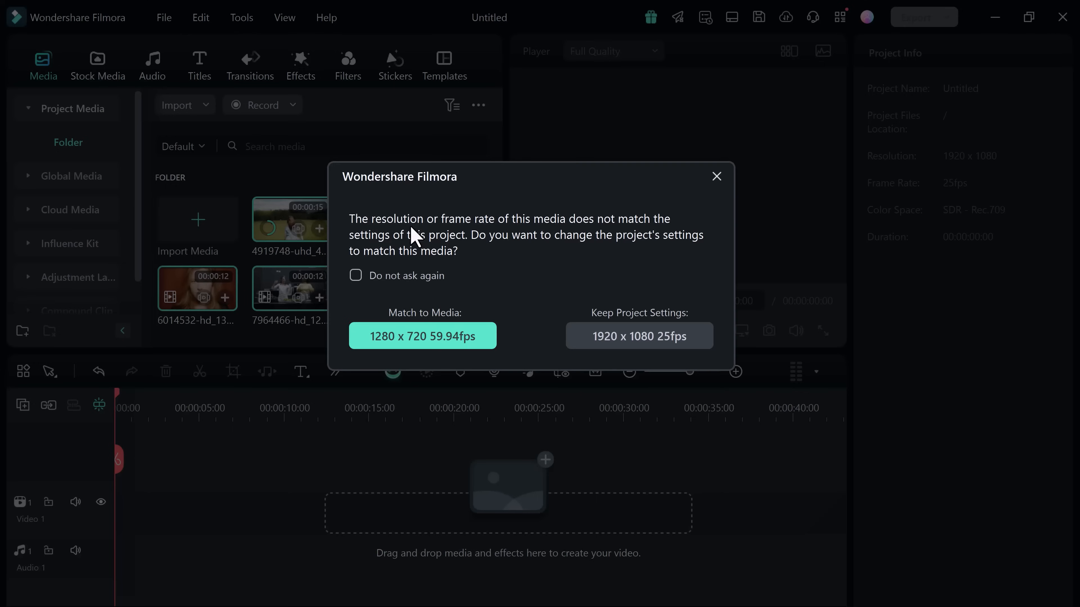
left_click(435, 345)
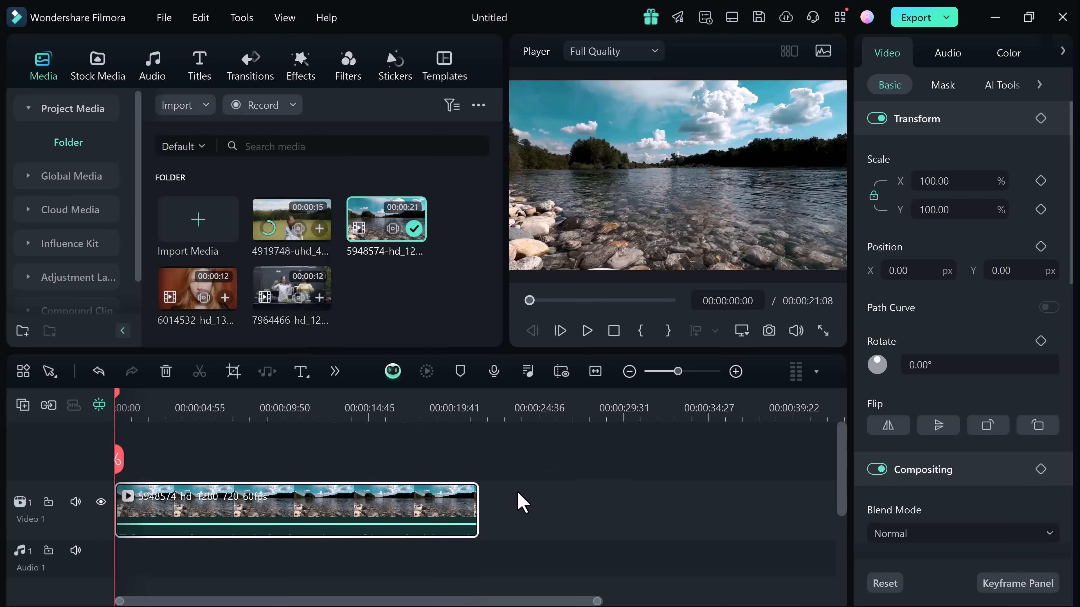
left_click(587, 331)
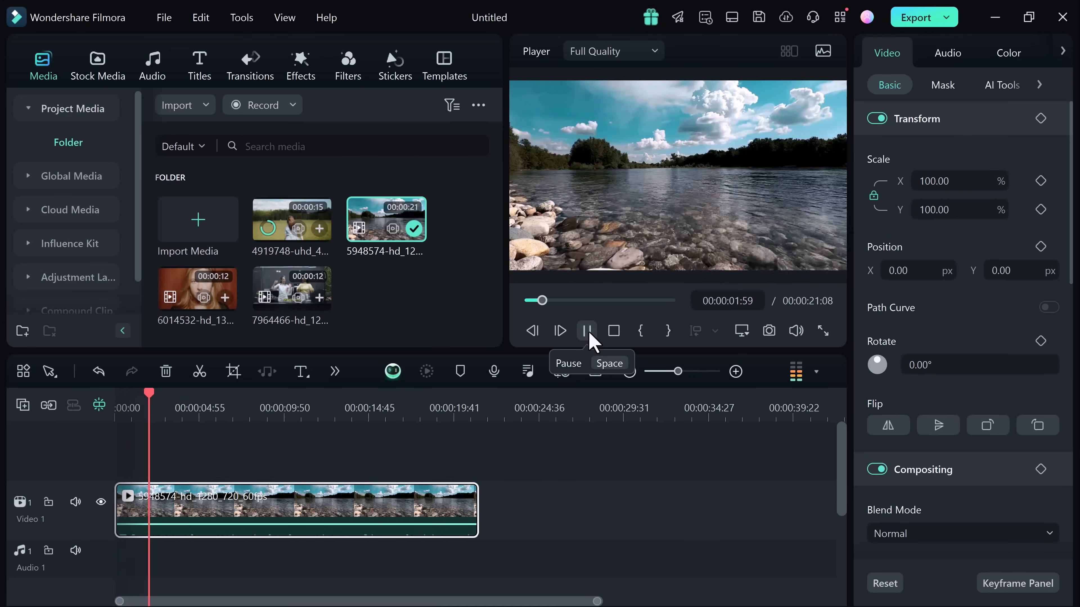
Place the 4919748 meadow clip before the river clip with project settings matched to the media, and preview it
left_click(319, 228)
left_click(423, 336)
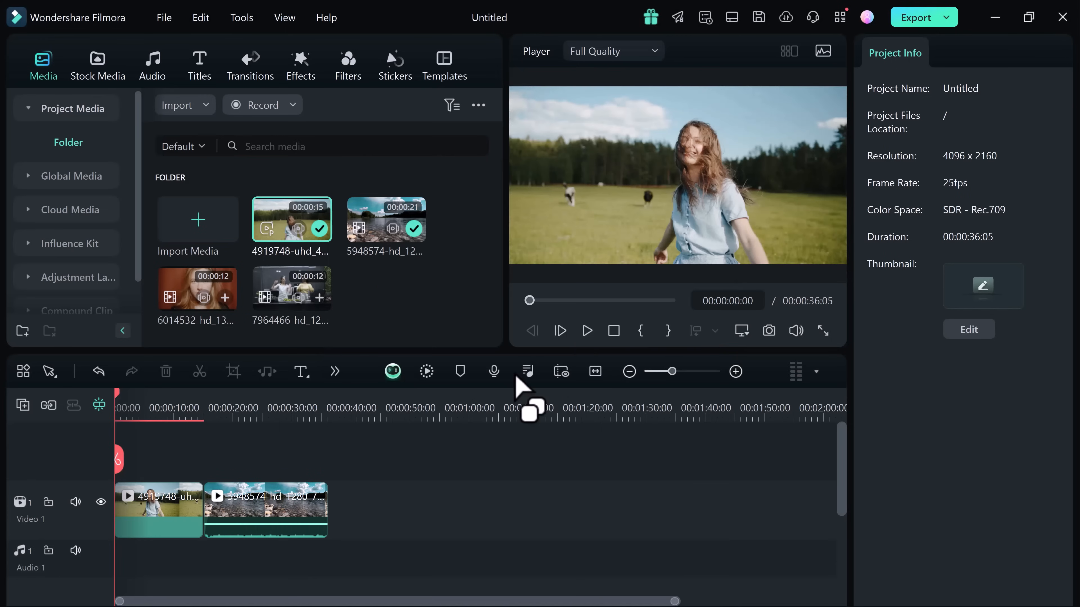
left_click(588, 331)
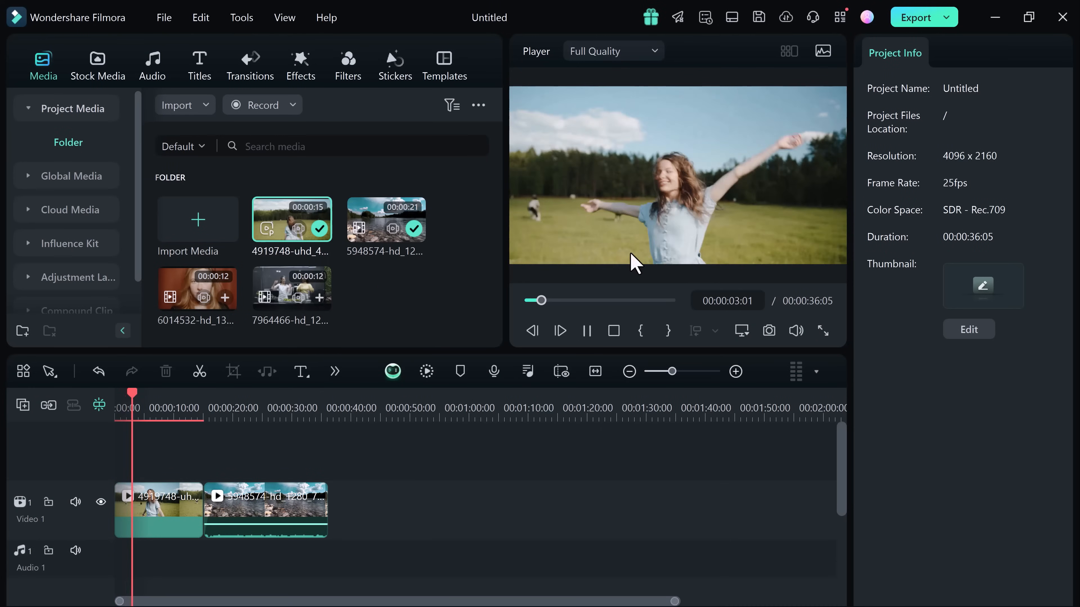
left_click(588, 331)
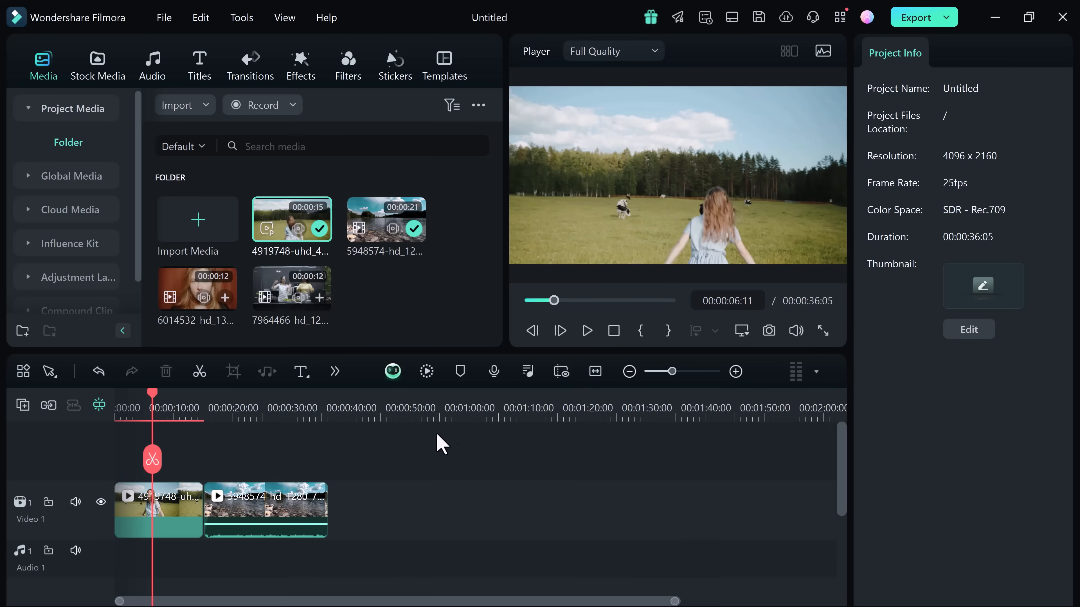
Split the 4919748 meadow clip on the timeline at 00:00:05:02
left_click(686, 372)
left_click(383, 510)
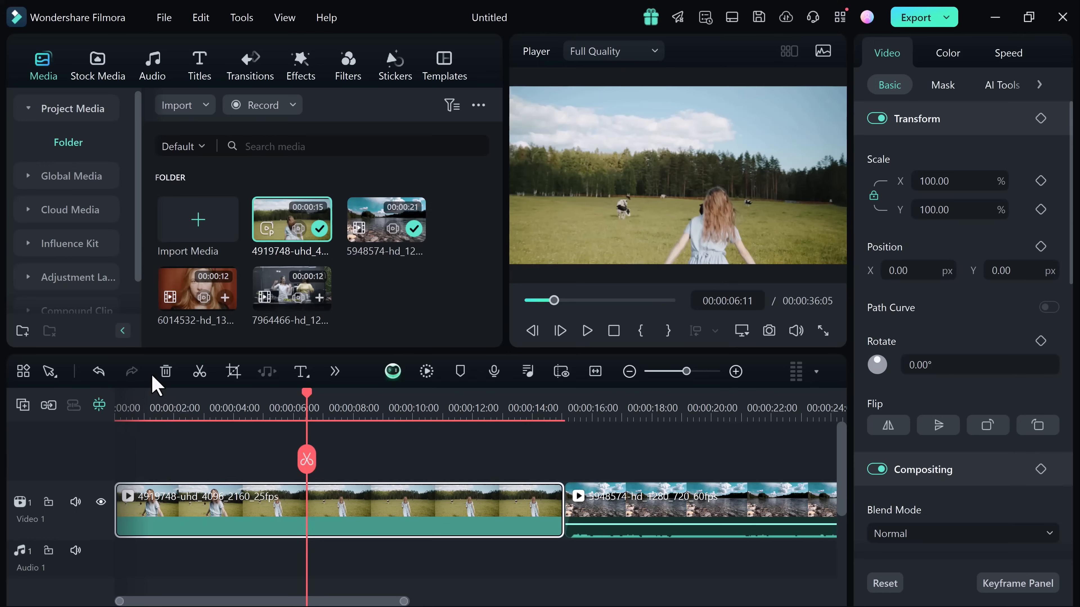
left_click(179, 395)
left_click(217, 502)
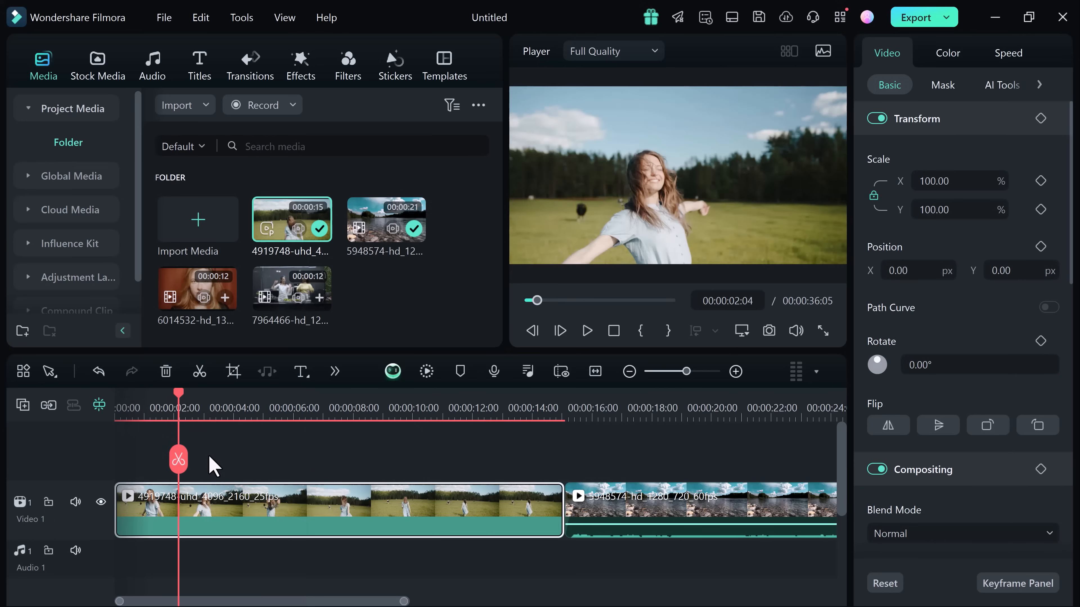
left_click(266, 391)
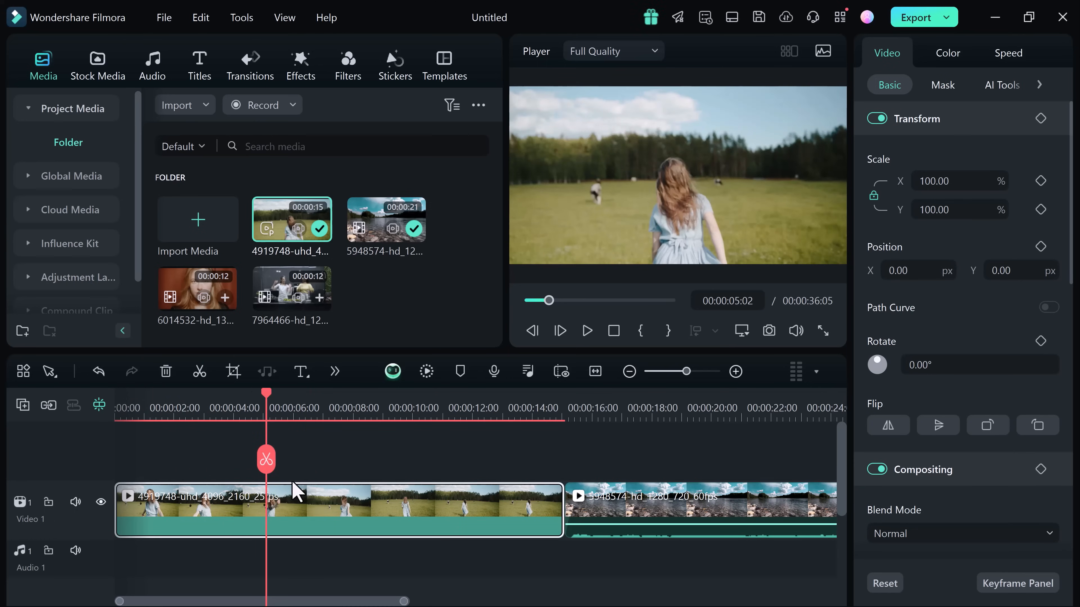
left_click(201, 374)
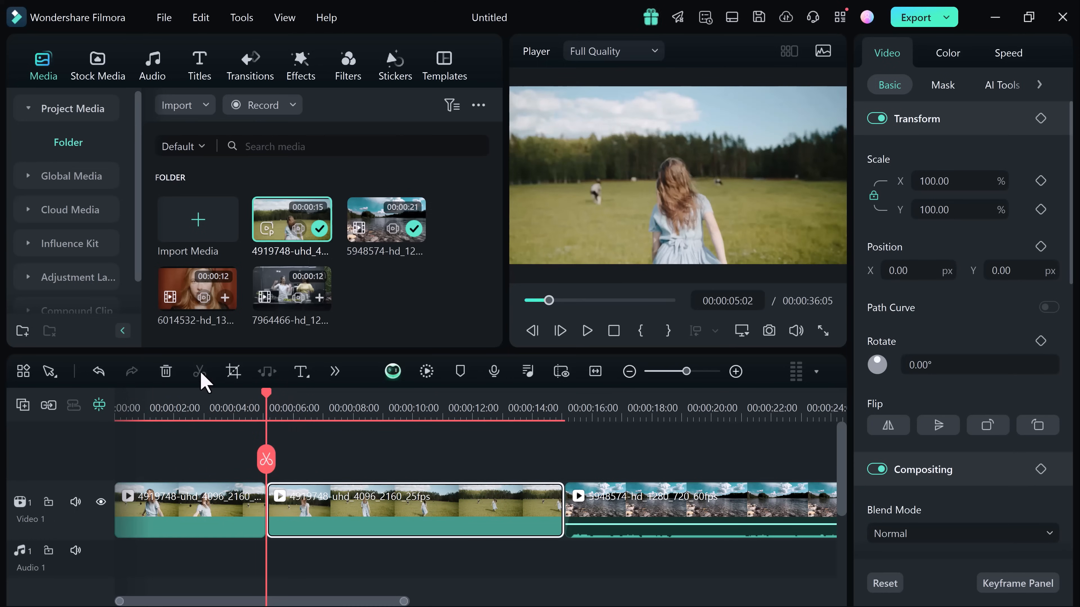
Split the second part of the meadow clip at 00:00:07:22 and delete the middle segment
left_click_drag(266, 393, 353, 407)
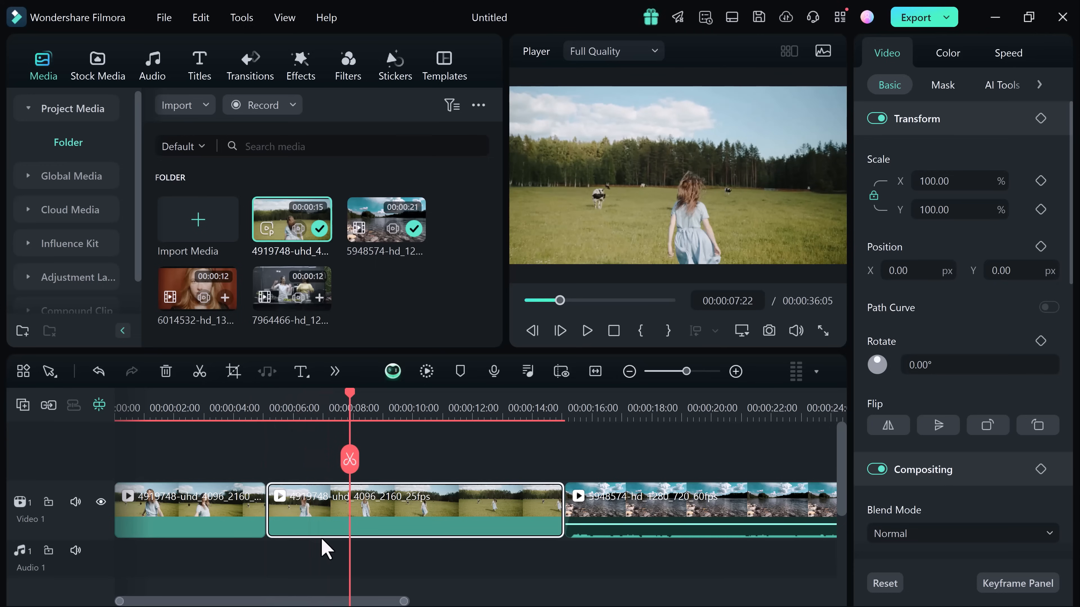
left_click(199, 371)
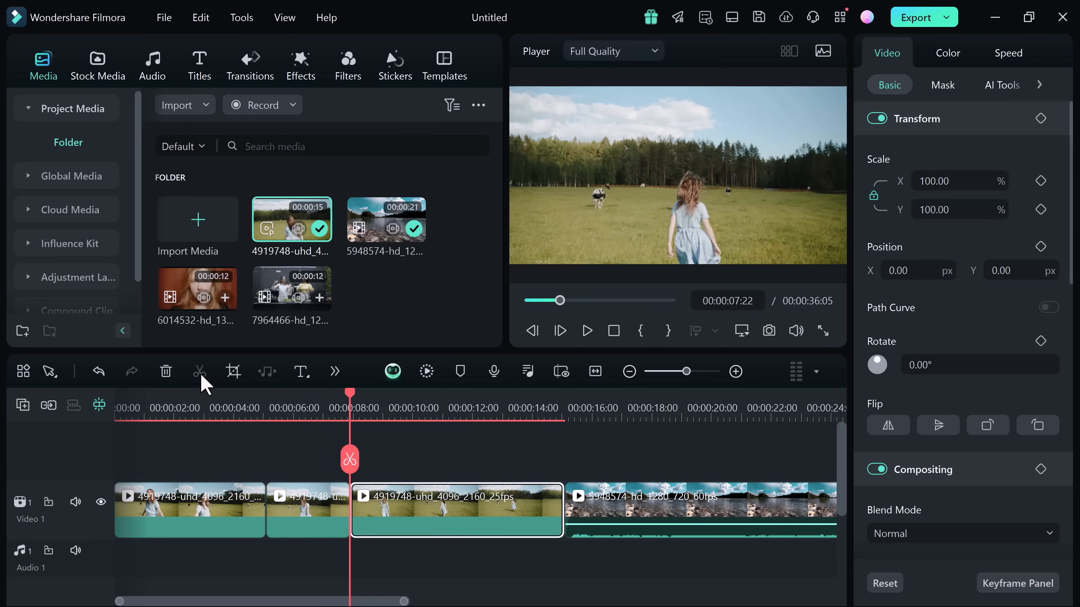
left_click(301, 504)
right_click(300, 503)
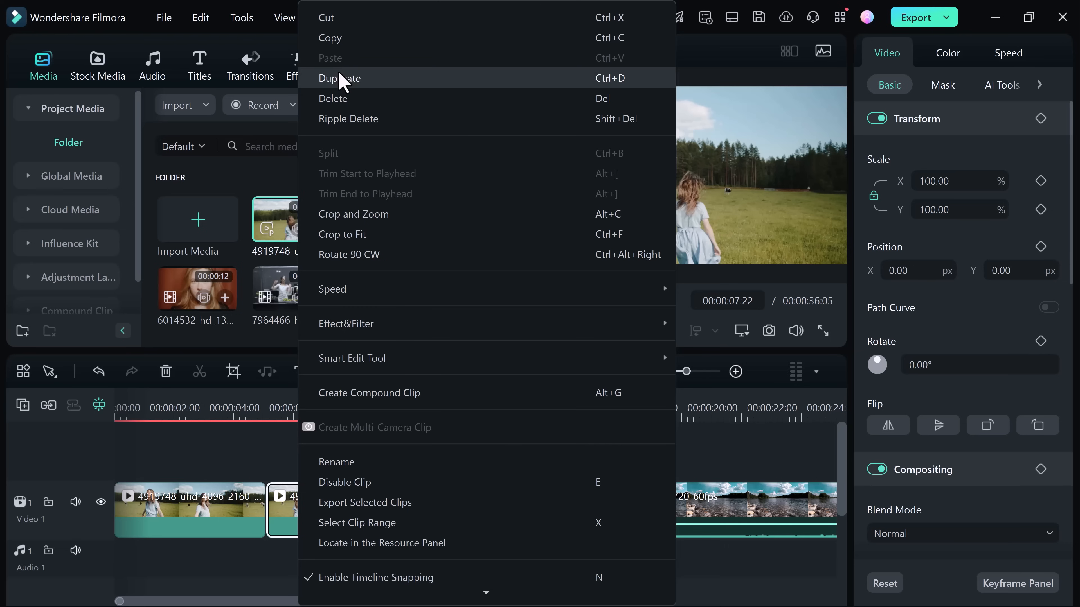
left_click(337, 100)
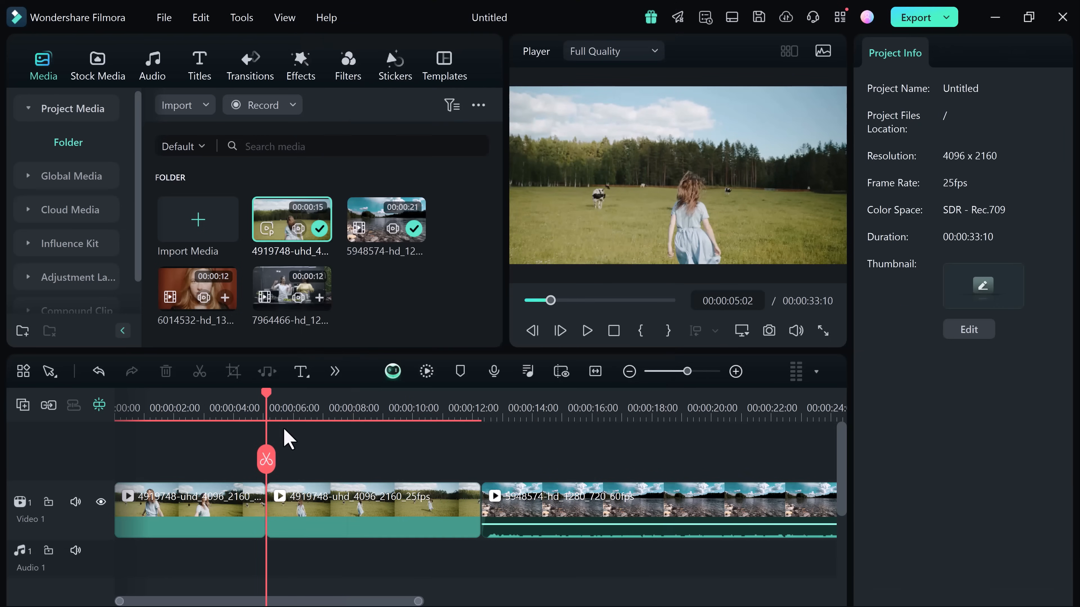
Split the second meadow segment at 00:00:10:03 and delete the piece after the cut
left_click_drag(266, 398, 416, 400)
left_click(370, 507)
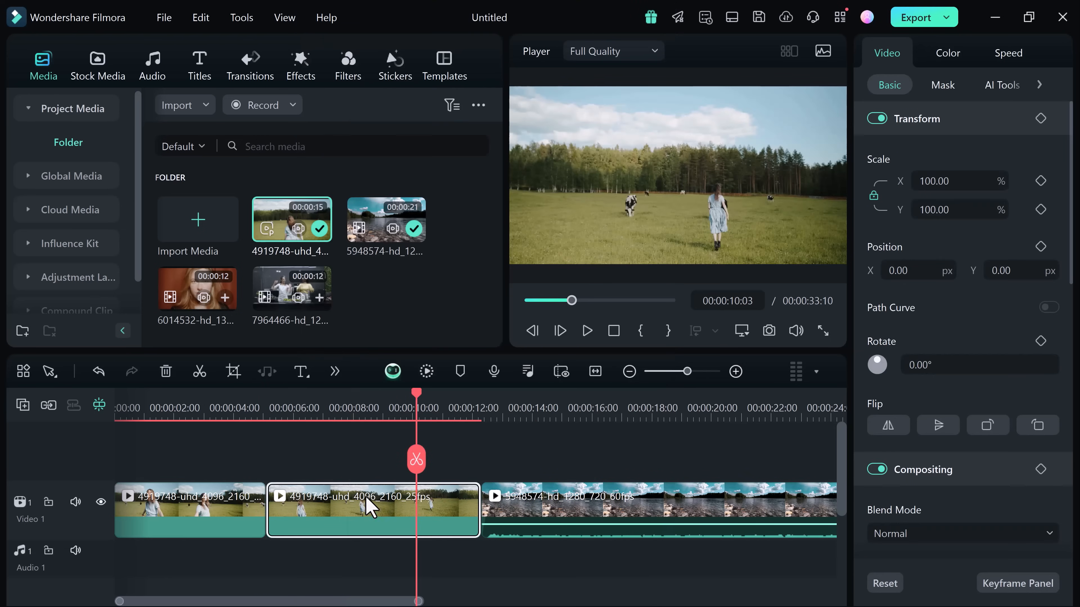
left_click(200, 372)
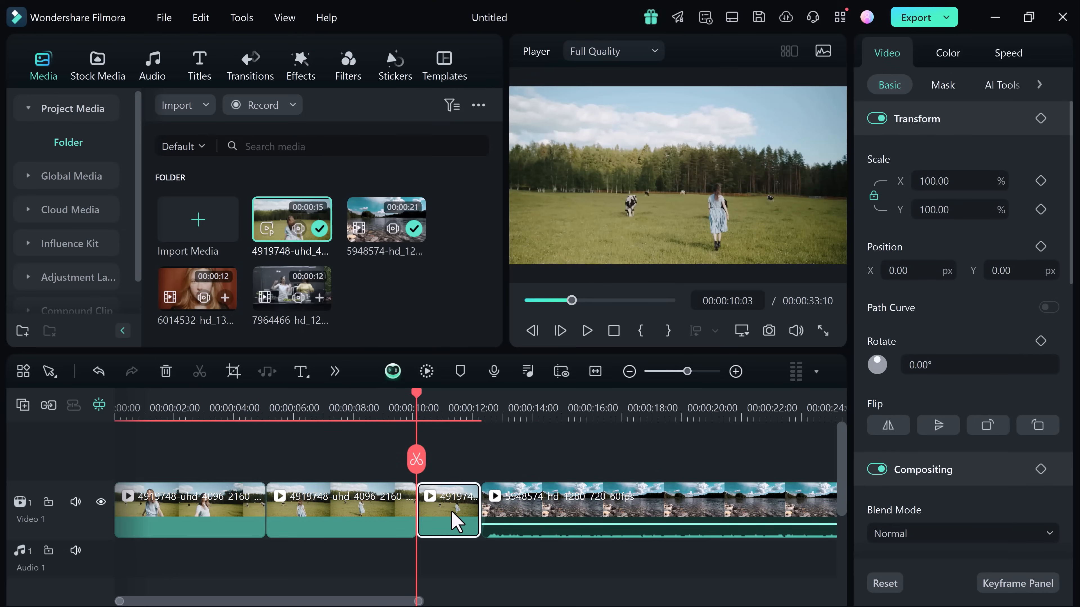
key("Delete")
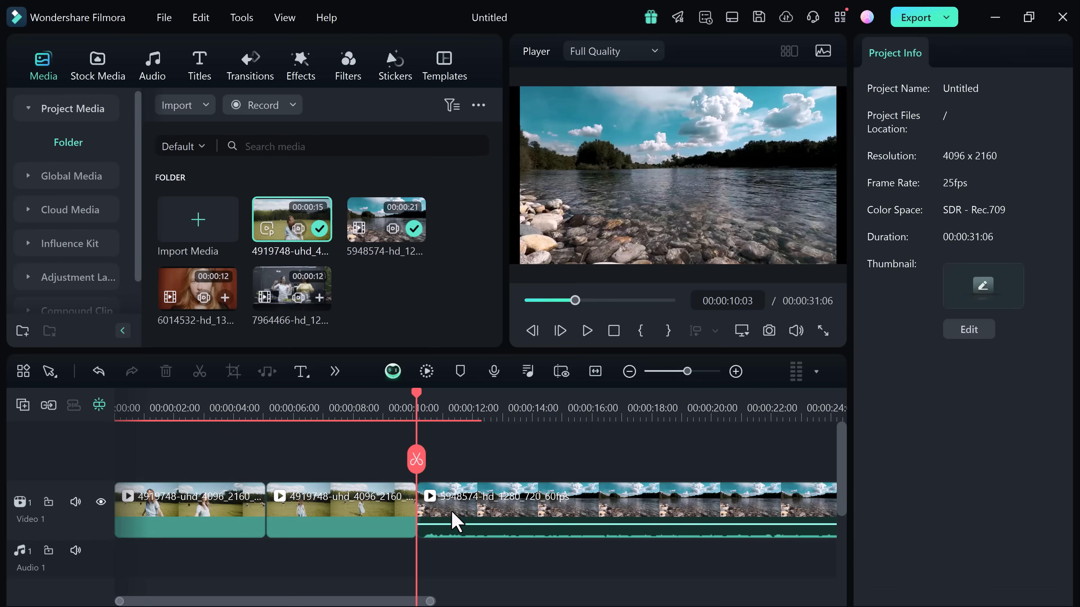
Extend the end of the second meadow segment back to the end of its footage
left_click(463, 512)
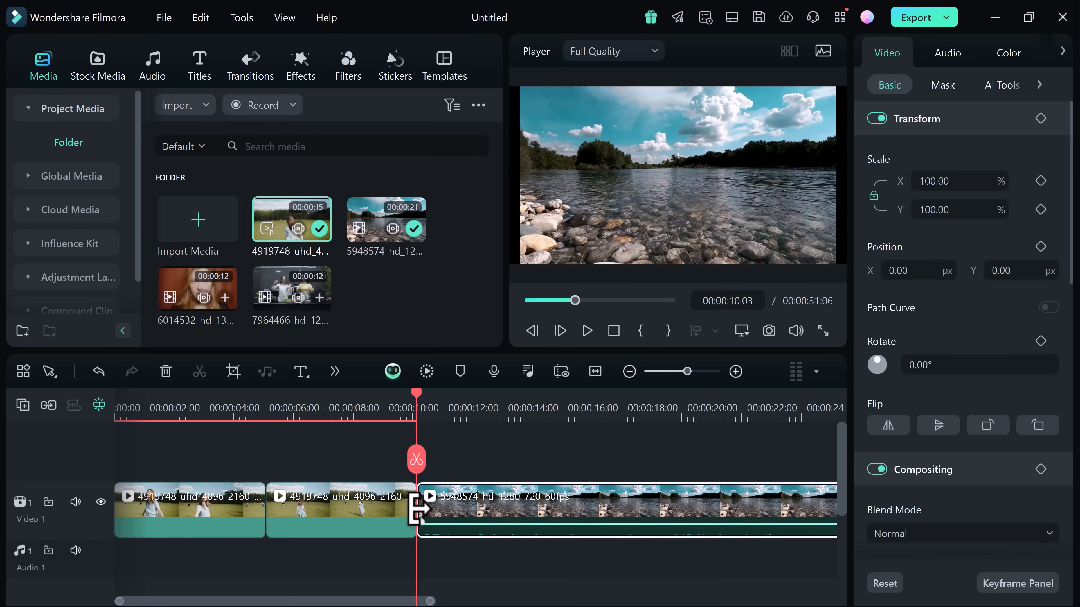
left_click(407, 509)
left_click_drag(411, 509, 480, 508)
left_click(494, 470)
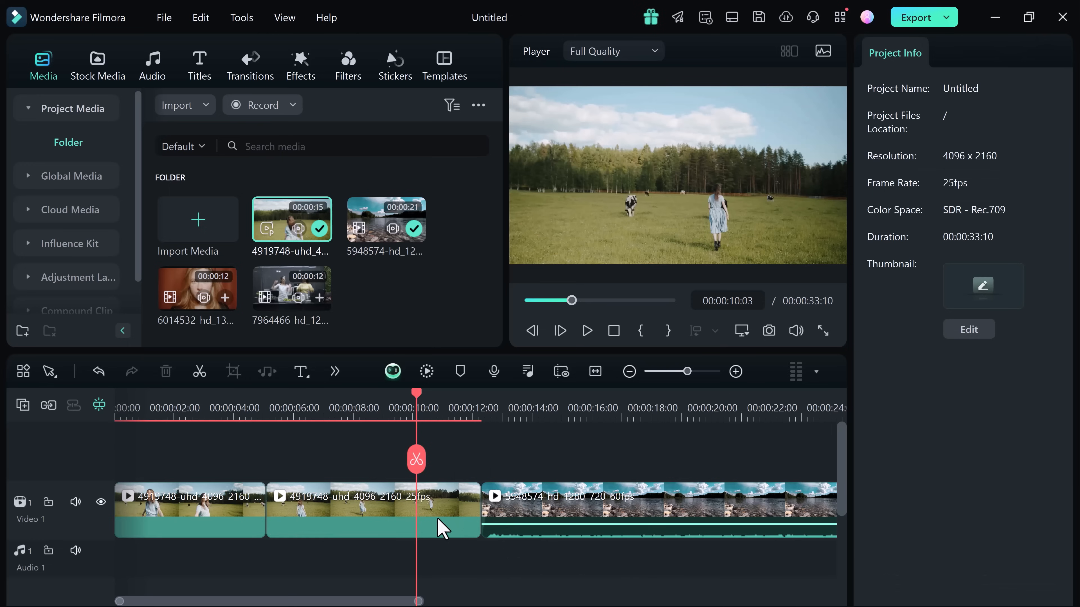
Trim the end of the second meadow segment to 00:00:10:03, leaving no gap before the river clip
left_click(475, 500)
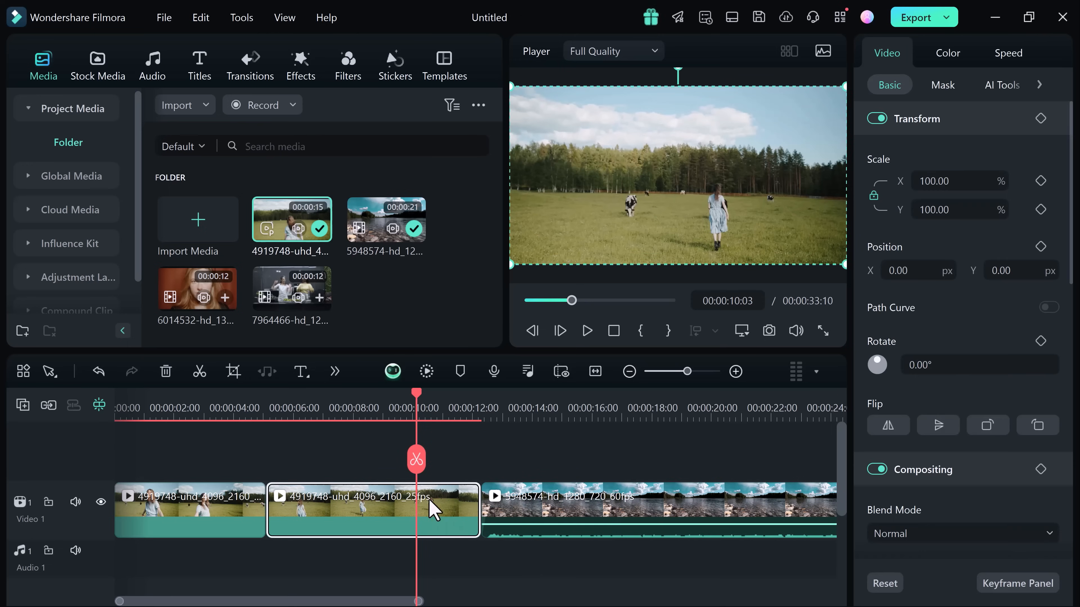
left_click_drag(482, 499, 415, 499)
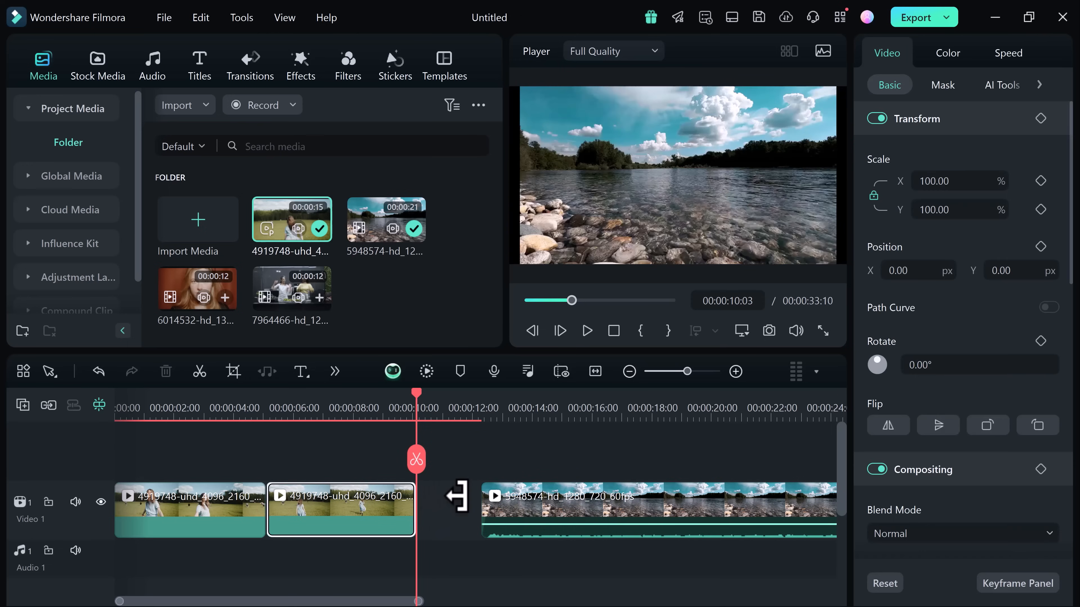
left_click_drag(523, 497, 460, 495)
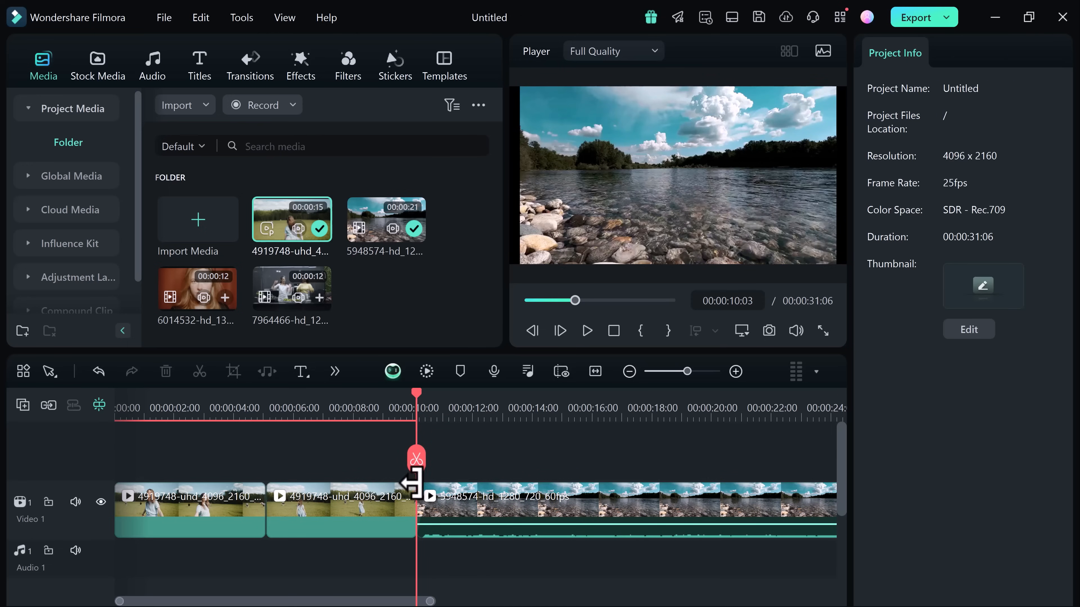
Select the second meadow segment and scrub the timeline back to 00:00:04:05 to review the cuts
left_click(299, 505)
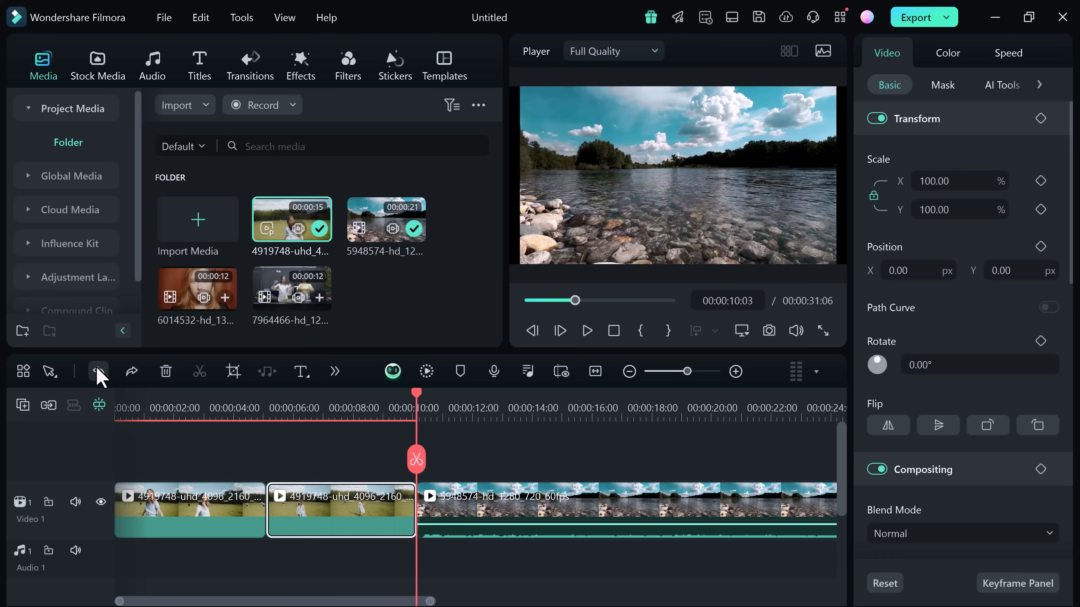
left_click(325, 403)
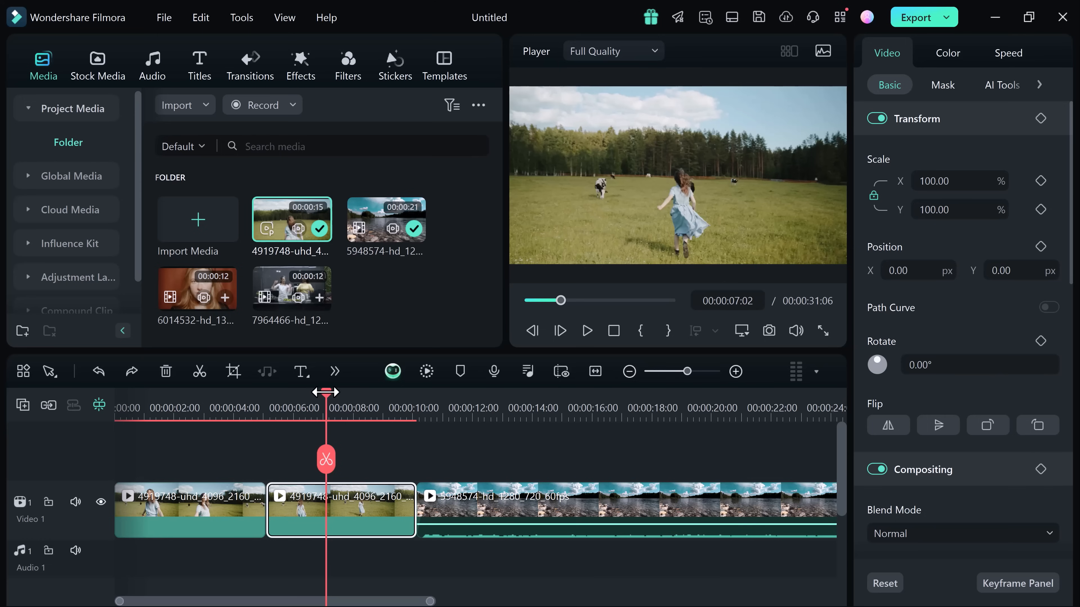
left_click_drag(326, 392, 241, 418)
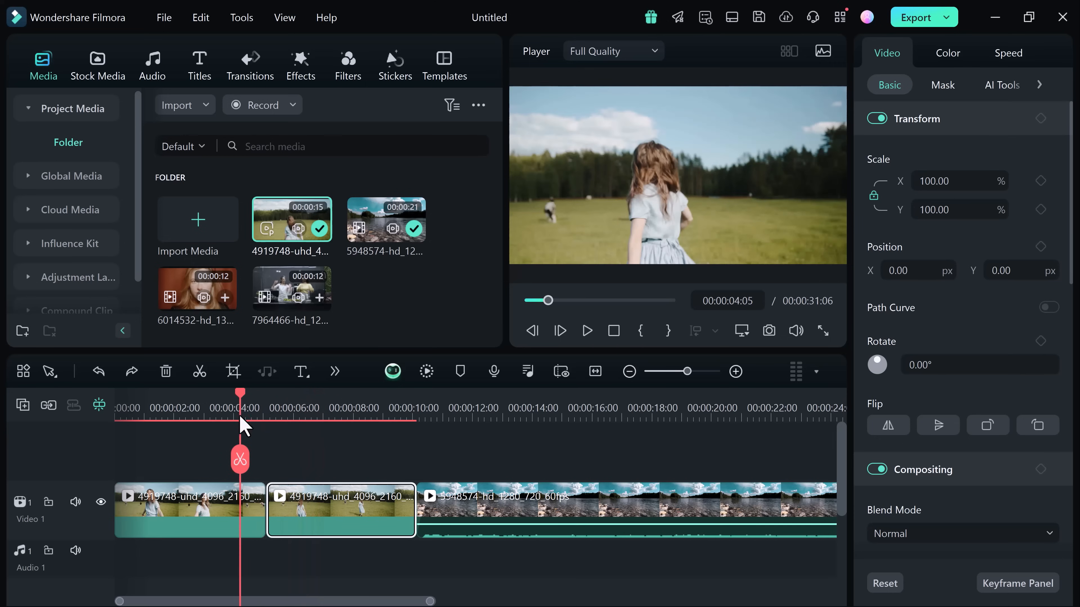
Play back the cut between the two meadow segments
left_click(586, 332)
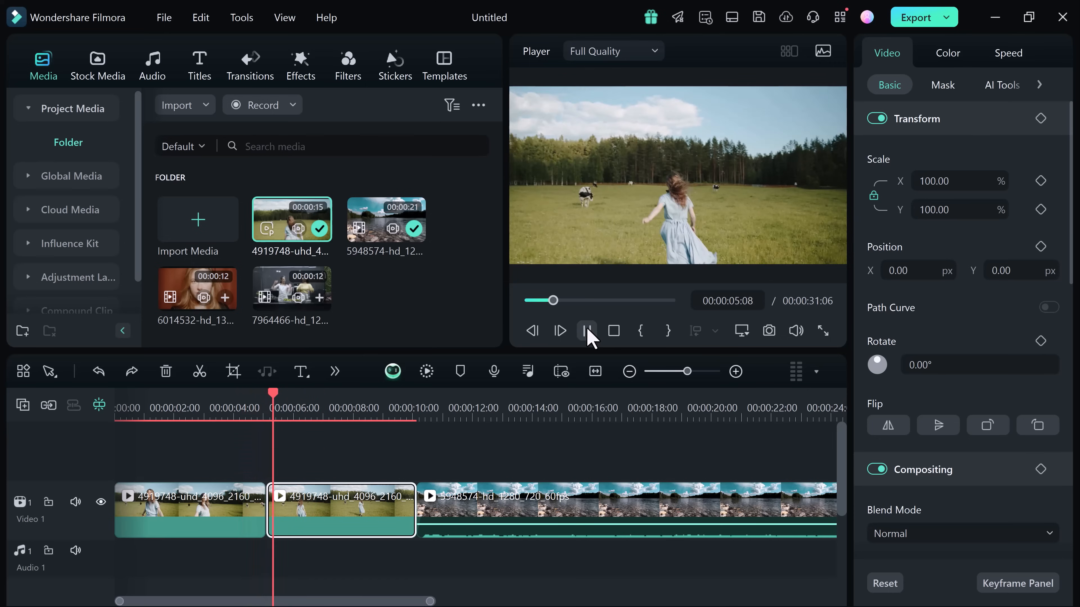
left_click(587, 332)
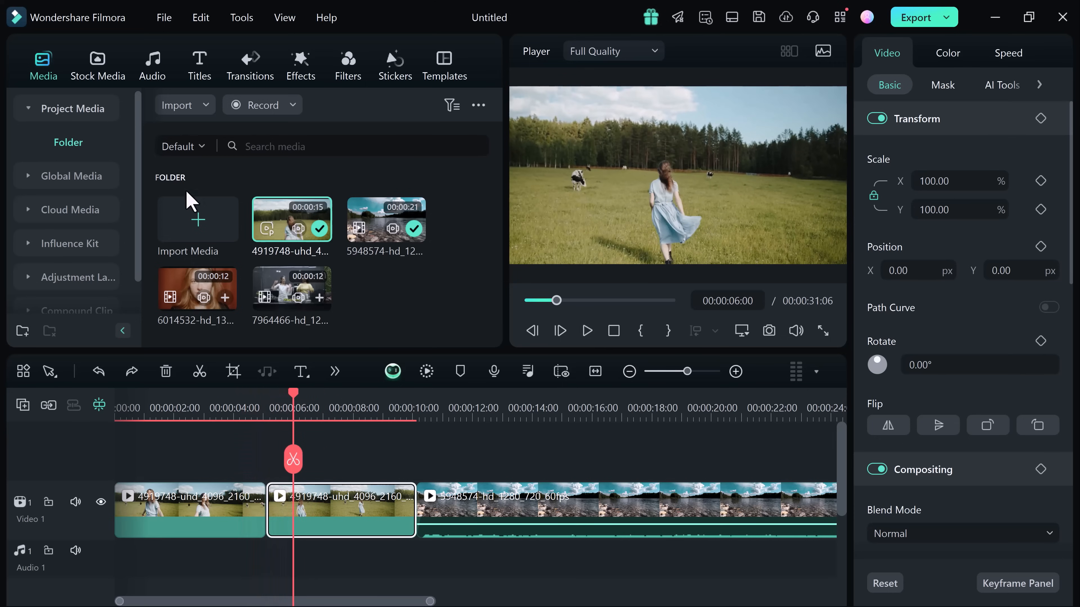
Look through the Stock Media, Audio and Titles libraries
left_click(102, 81)
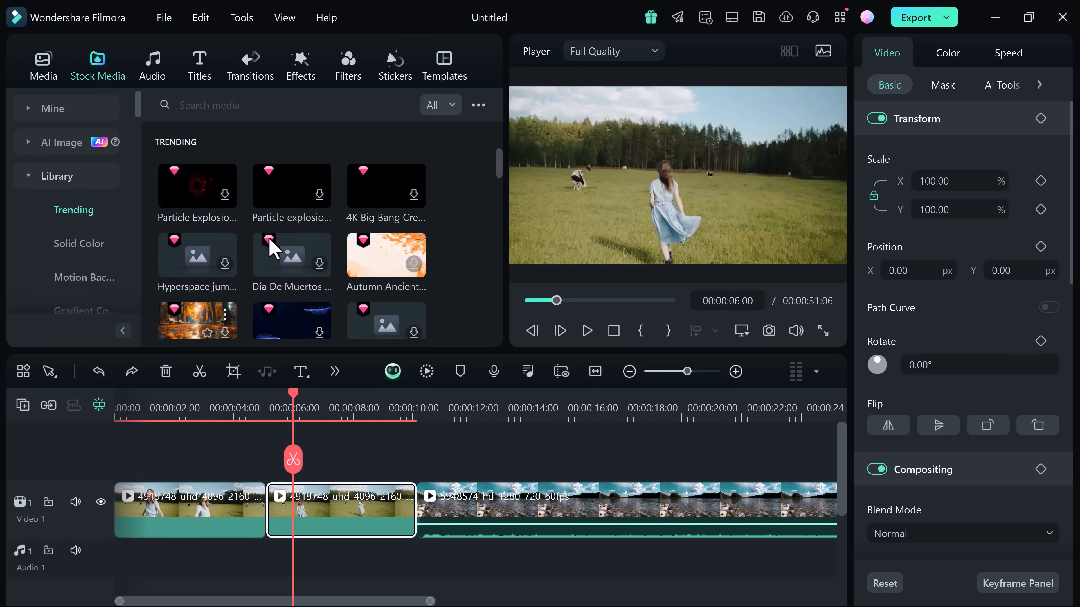
left_click(152, 71)
left_click(300, 334)
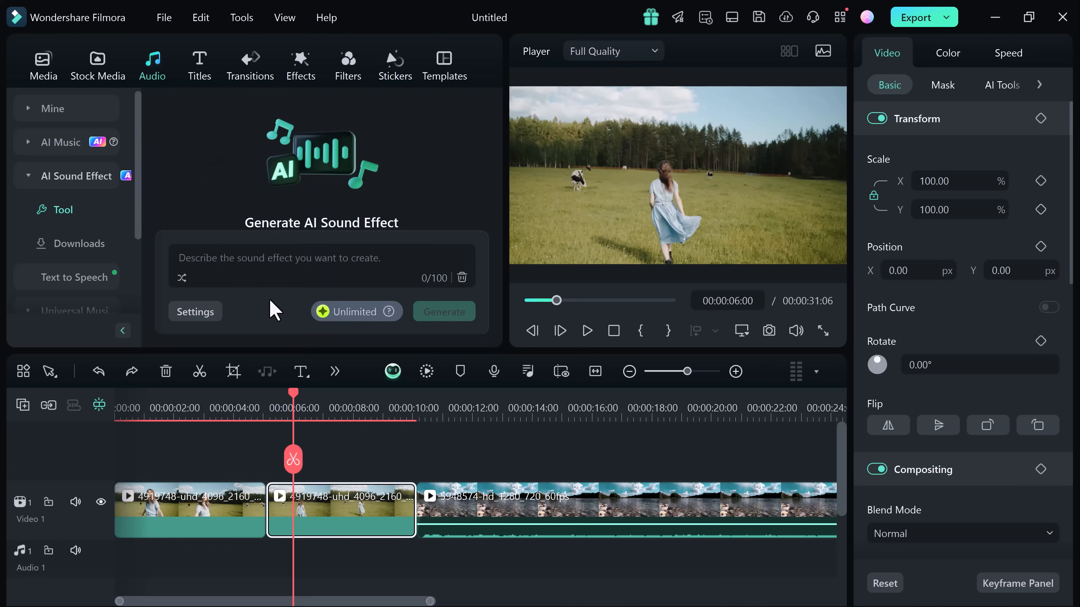
left_click(200, 66)
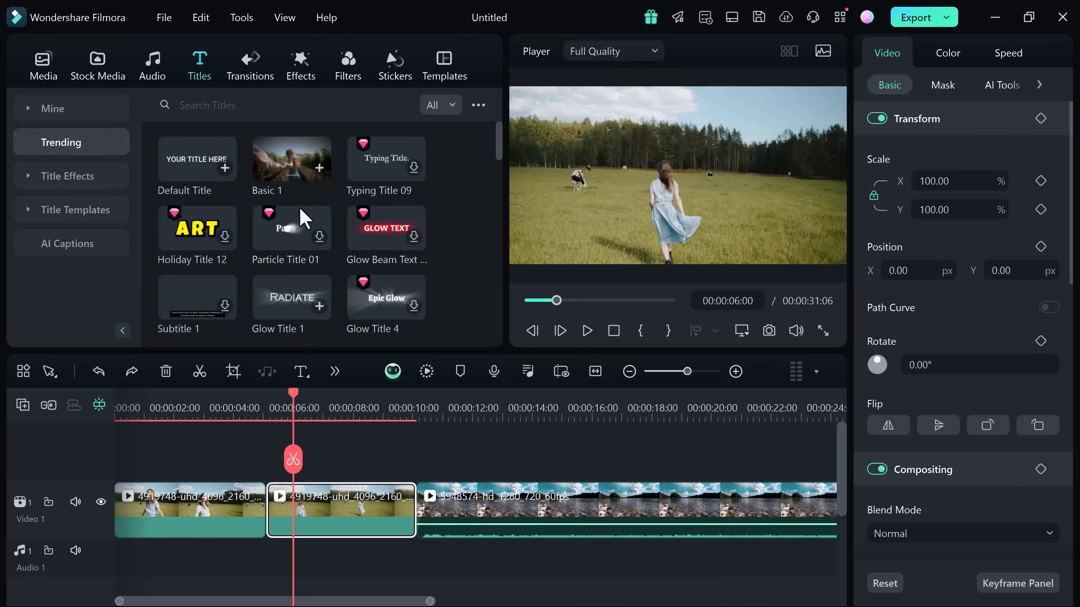
Add a Fade transition between the two meadow segments, shortened to 00:00:01:05, and play it back
left_click(251, 66)
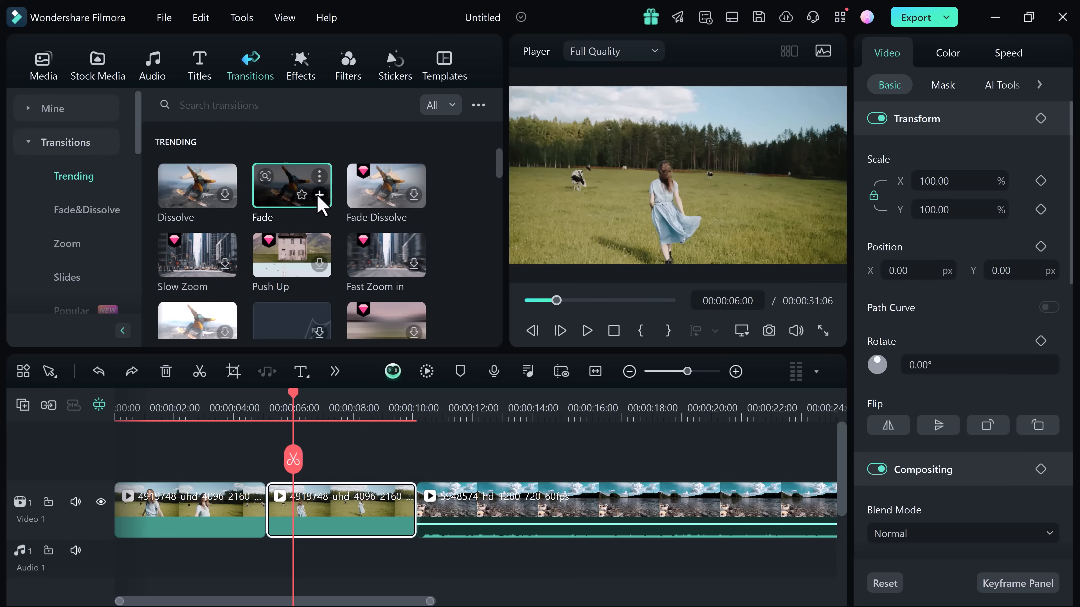
left_click_drag(286, 201, 255, 512)
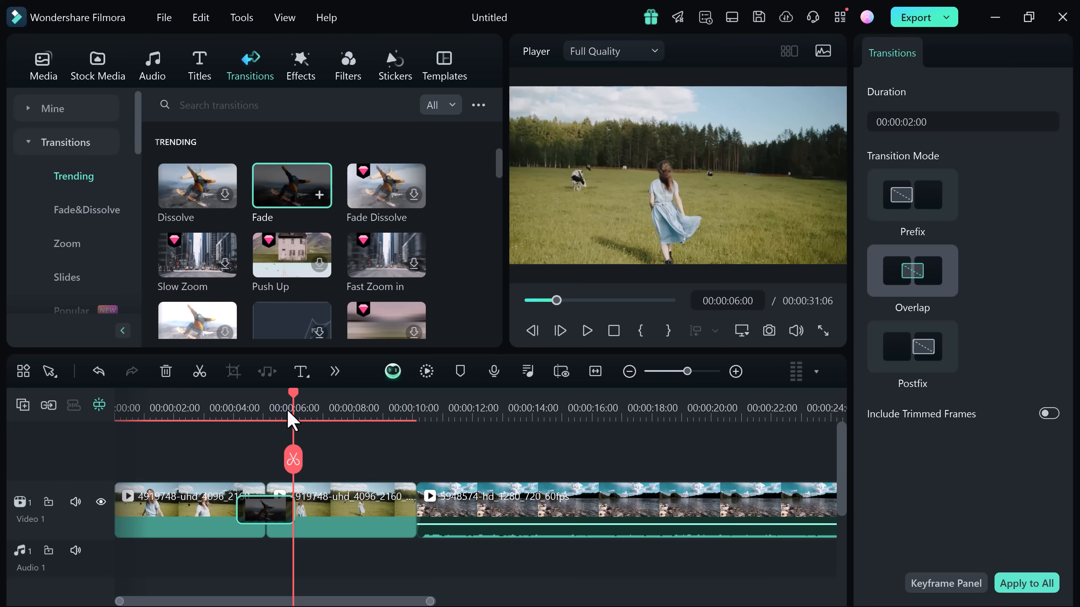
left_click_drag(293, 402, 237, 413)
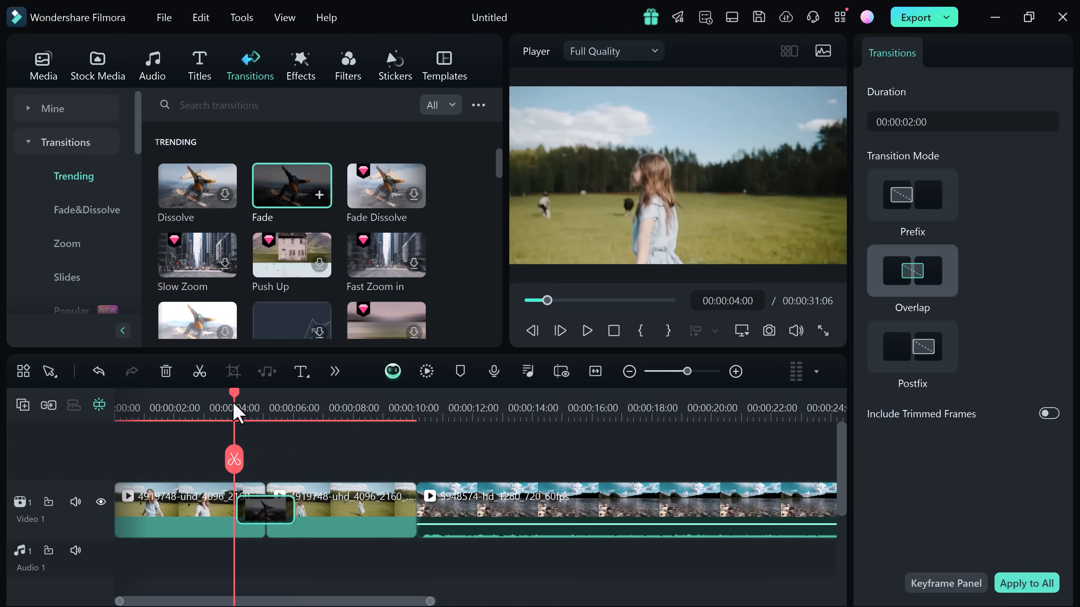
left_click_drag(295, 510, 283, 509)
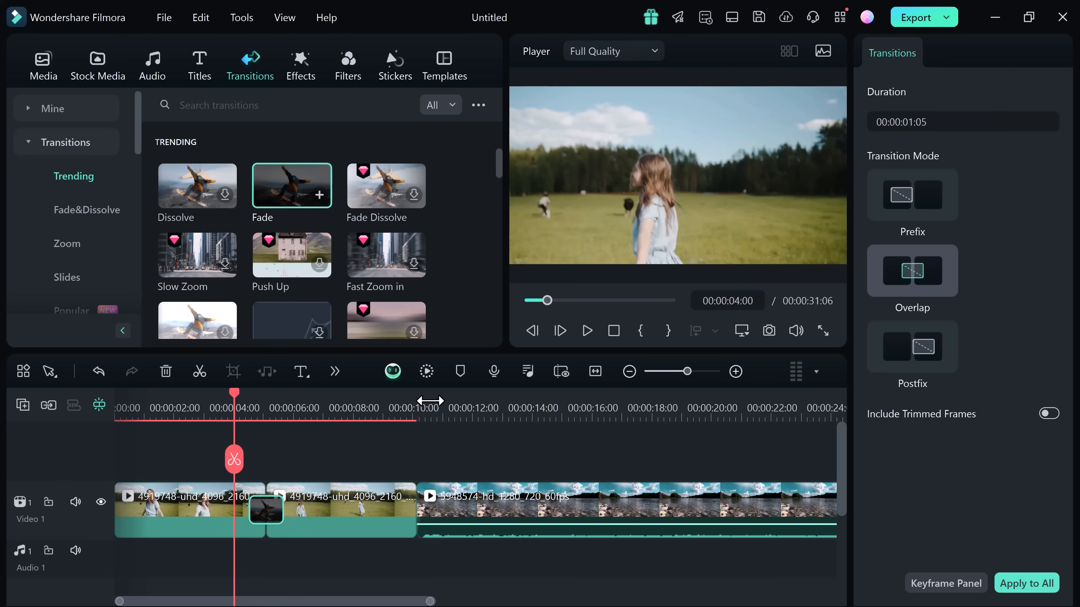
key("space")
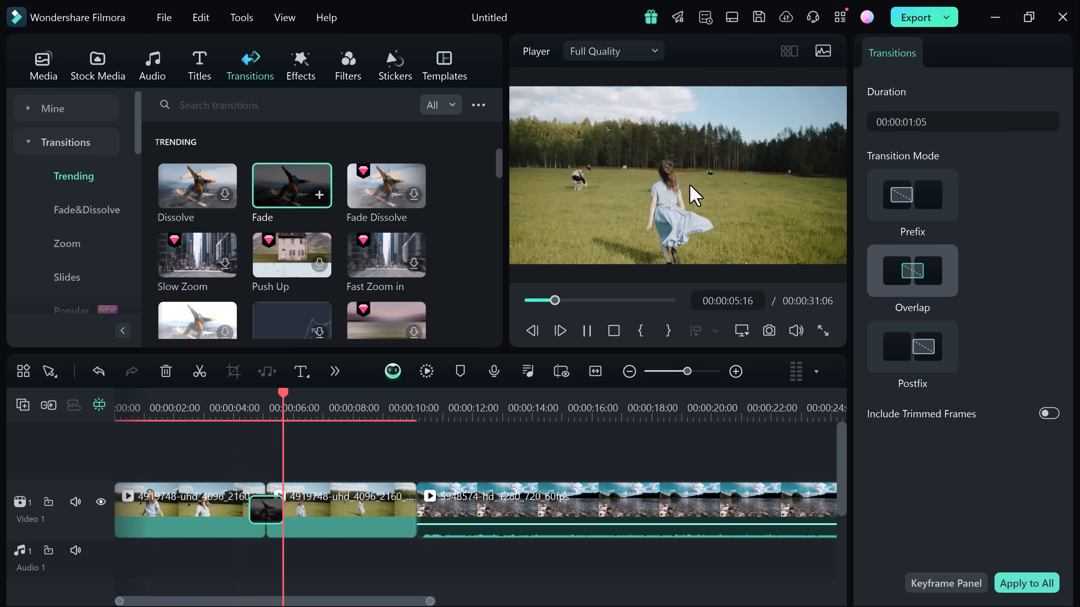
key("space")
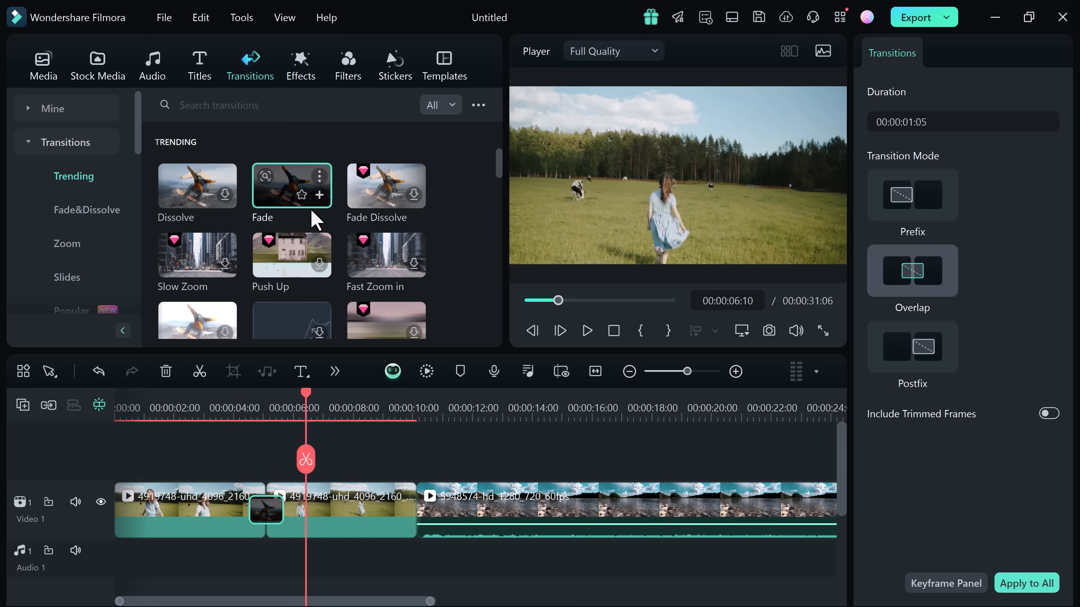
Add a Fade transition of 00:00:01:07 between the second meadow segment and the river clip and play it back
left_click_drag(308, 205, 400, 513)
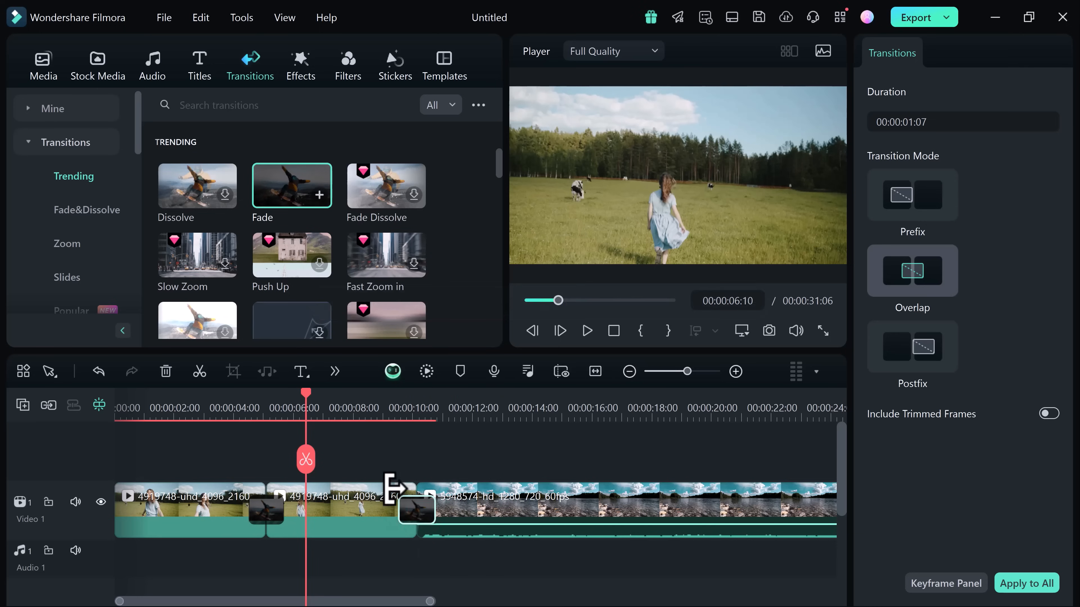
left_click(390, 400)
key("space")
left_click(453, 463)
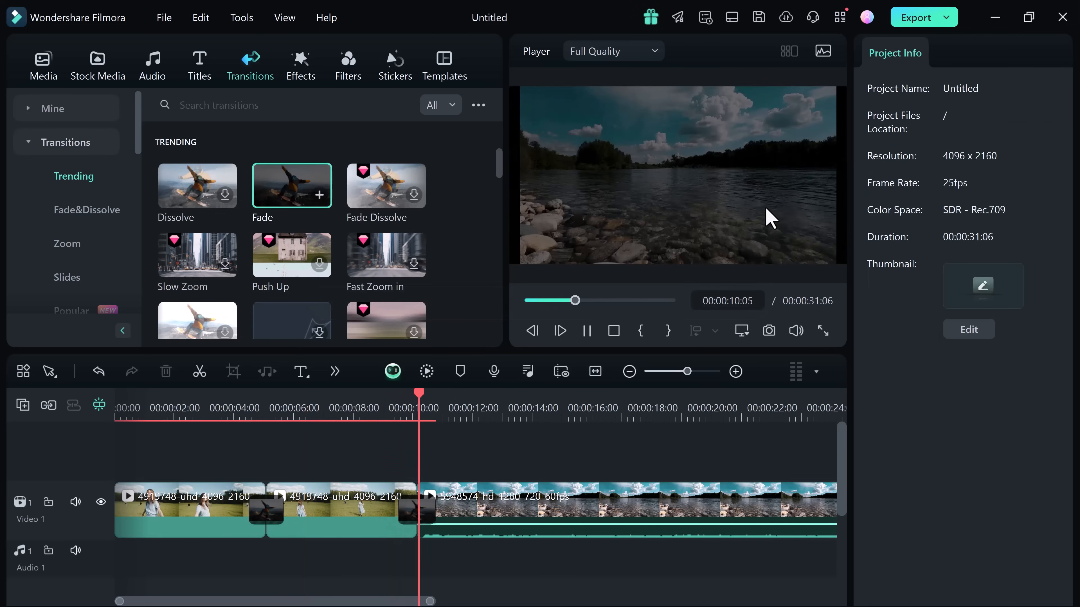
Add the 6014532 portrait clip directly after the river clip on Video 1 and play its opening seconds
left_click_drag(347, 384, 274, 508)
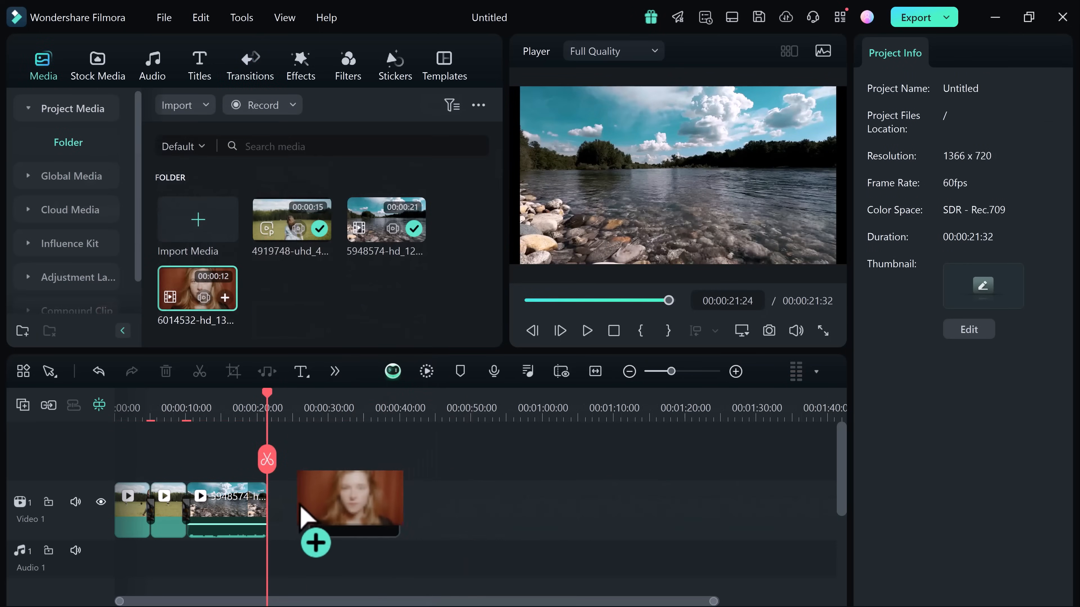
left_click(399, 506)
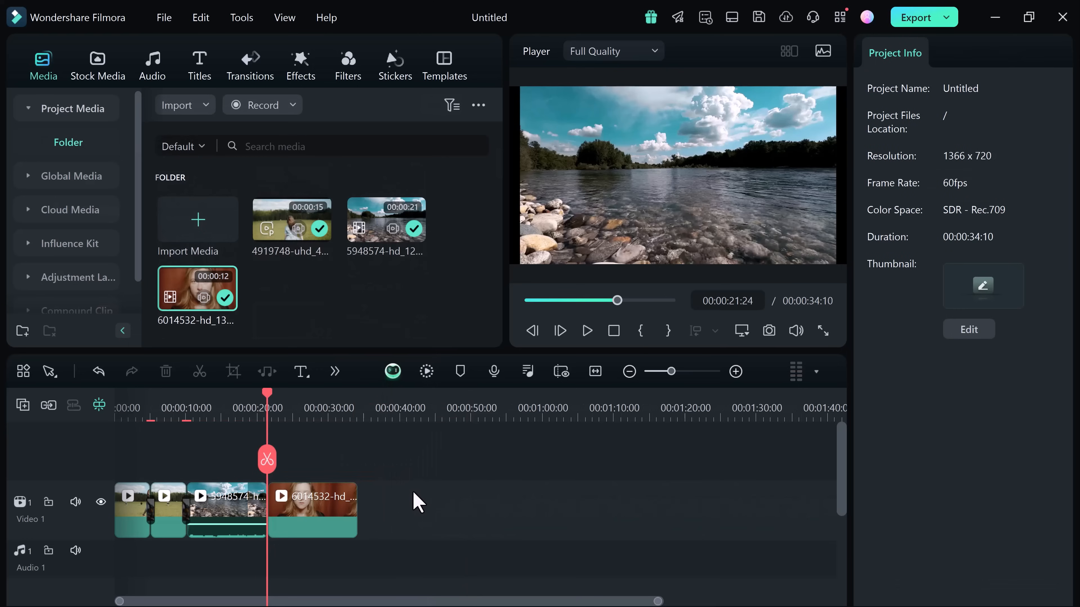
left_click(587, 331)
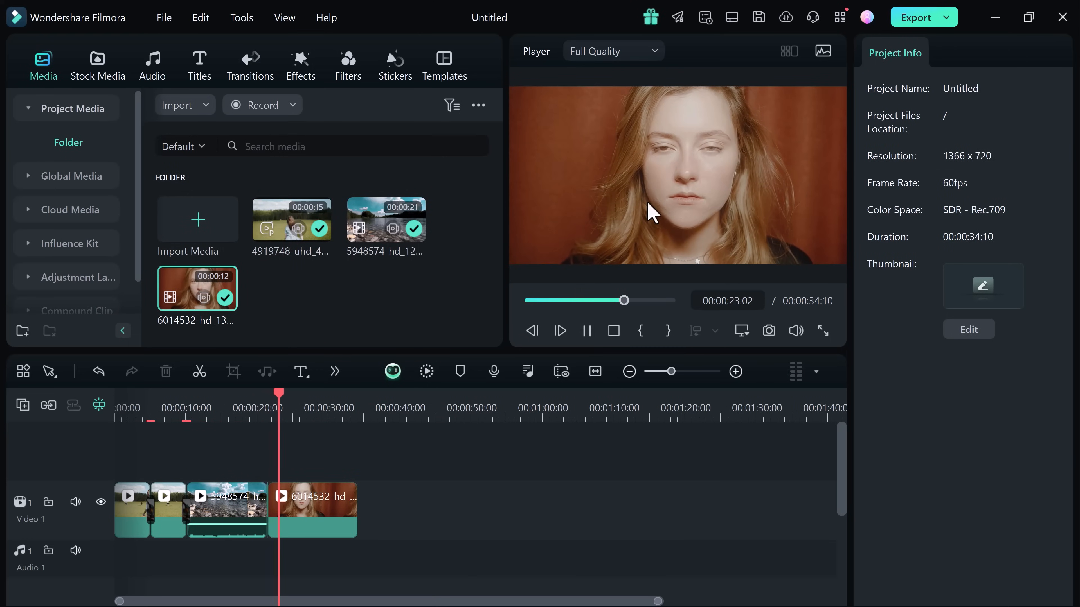
left_click(587, 331)
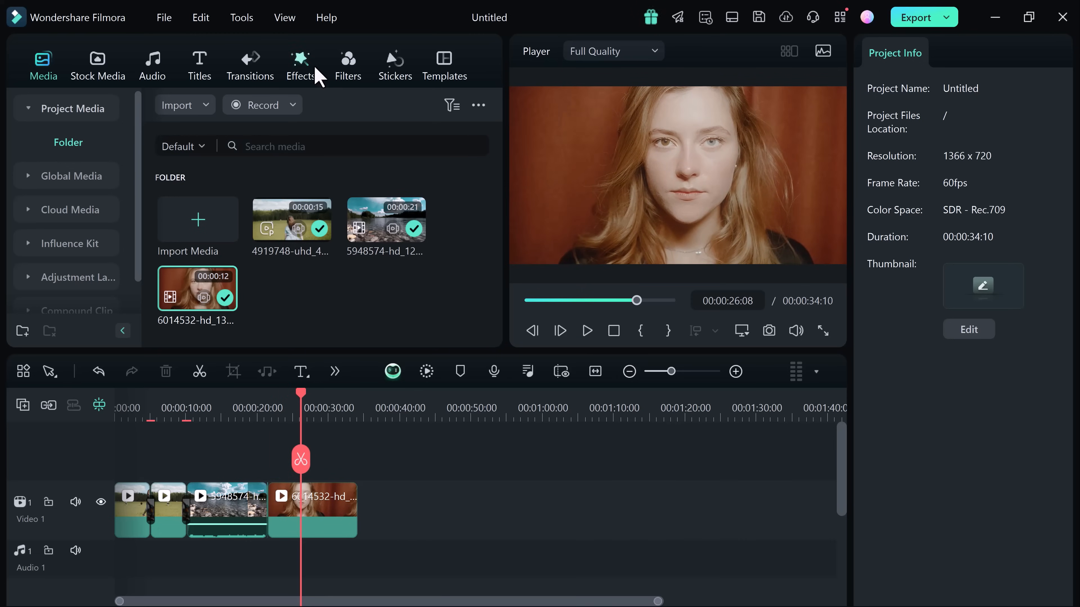
Add a Push Up transition of 00:00:01:36 between the river and portrait clips, and return the playhead to the start
left_click(246, 73)
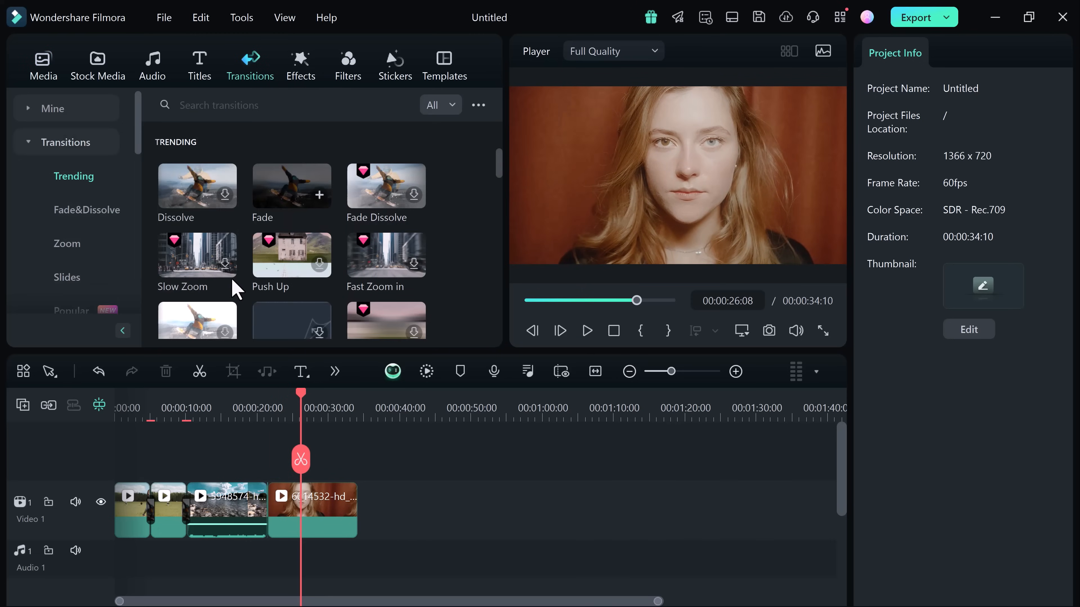
left_click_drag(231, 273, 270, 526)
left_click_drag(670, 371, 669, 371)
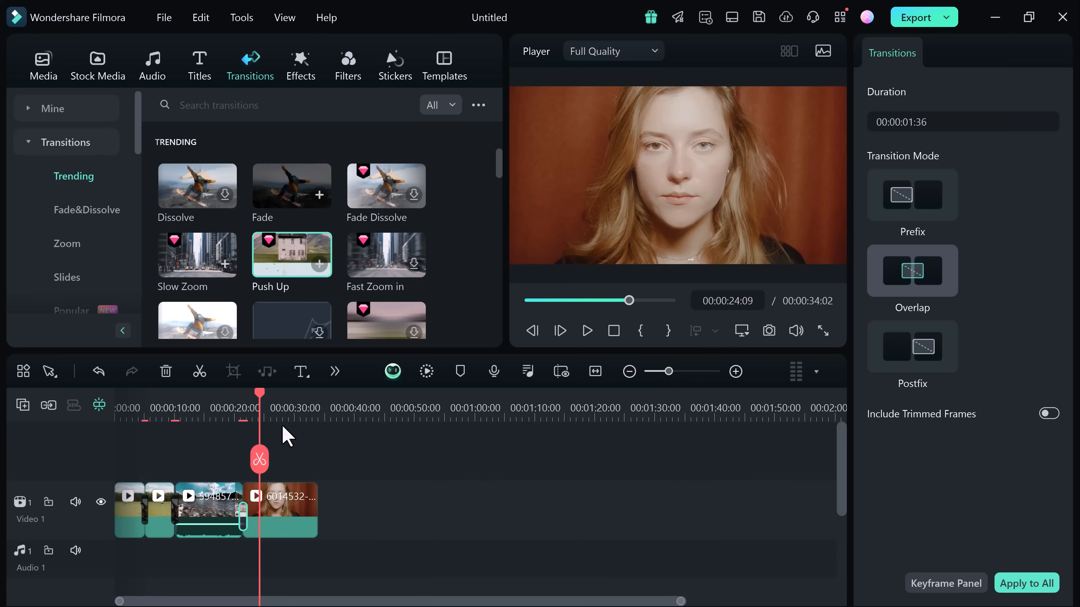
left_click_drag(264, 395, 104, 453)
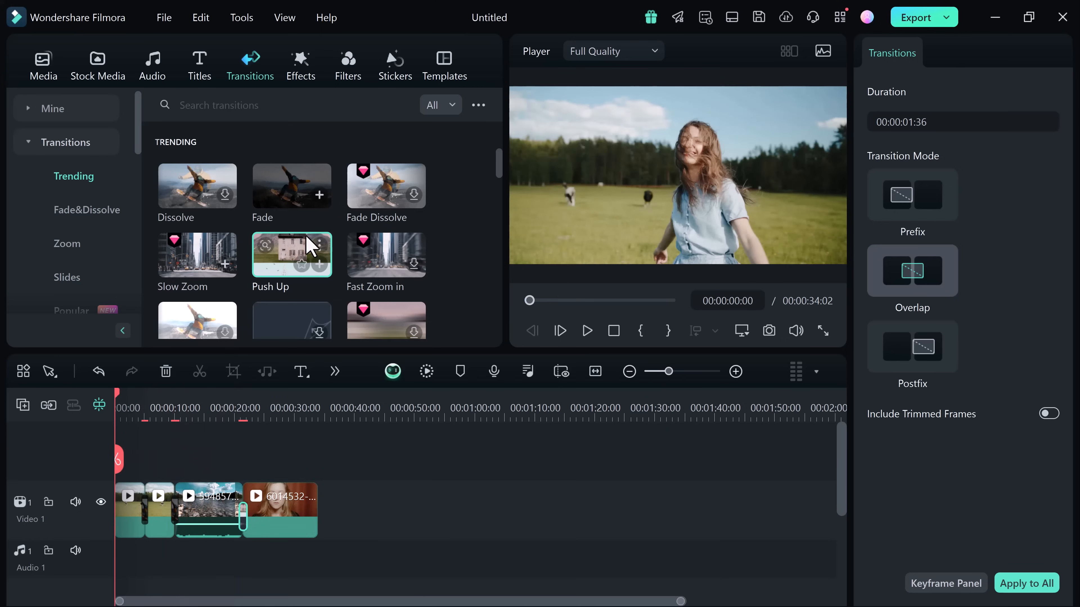
Try the Basic Blur effect on the first meadow segment
left_click(297, 77)
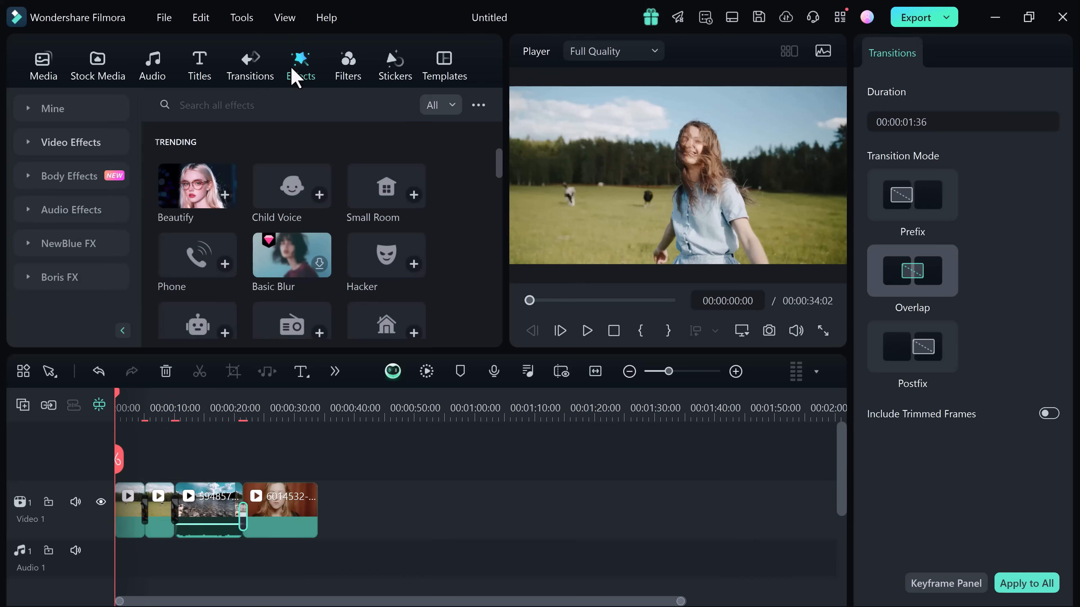
left_click(681, 372)
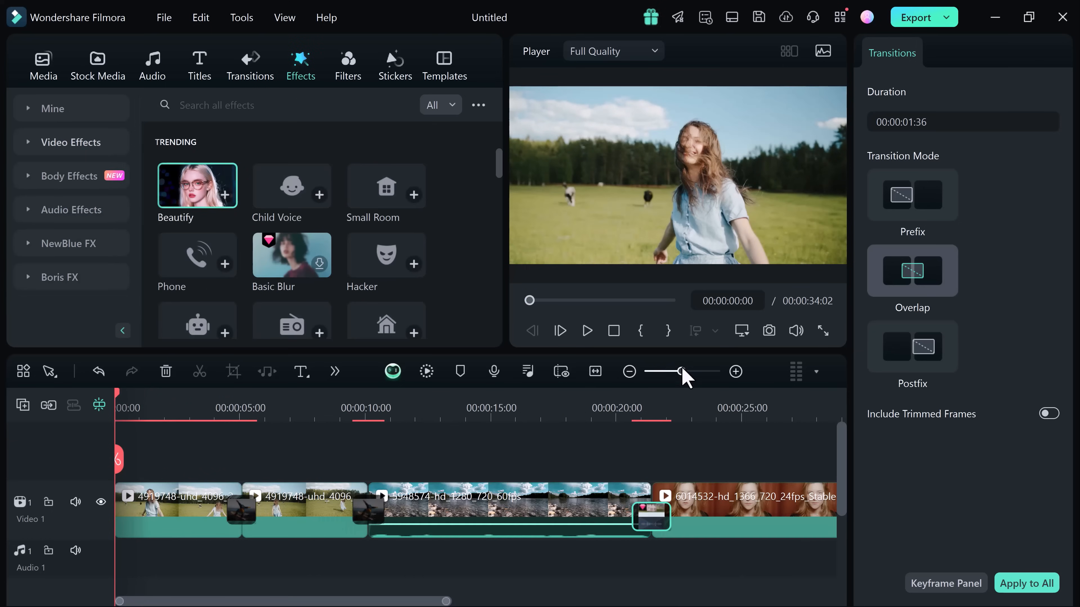
left_click(306, 266)
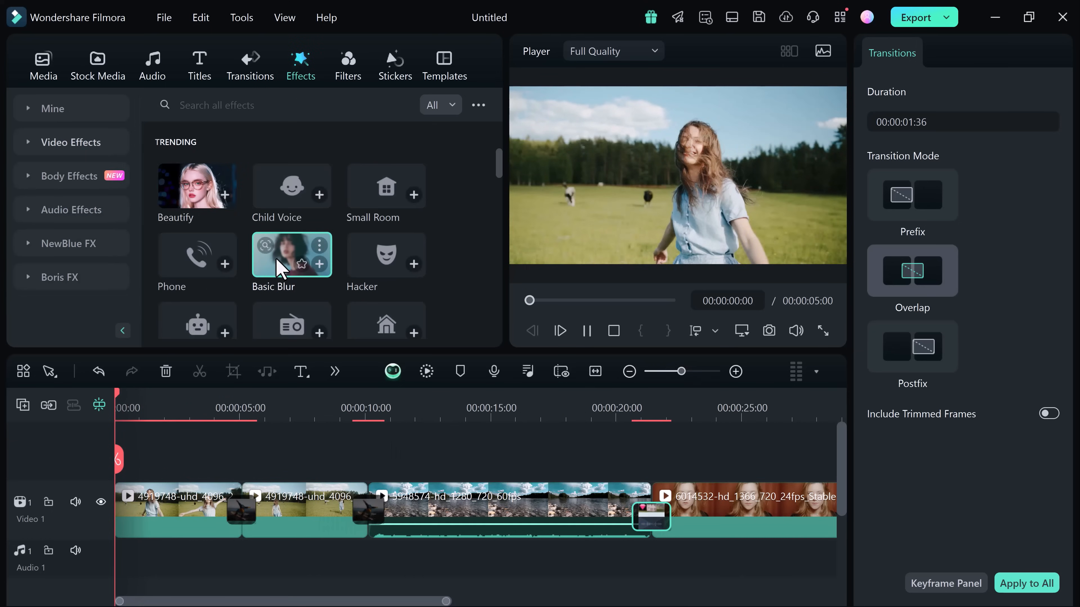
left_click_drag(320, 275, 198, 489)
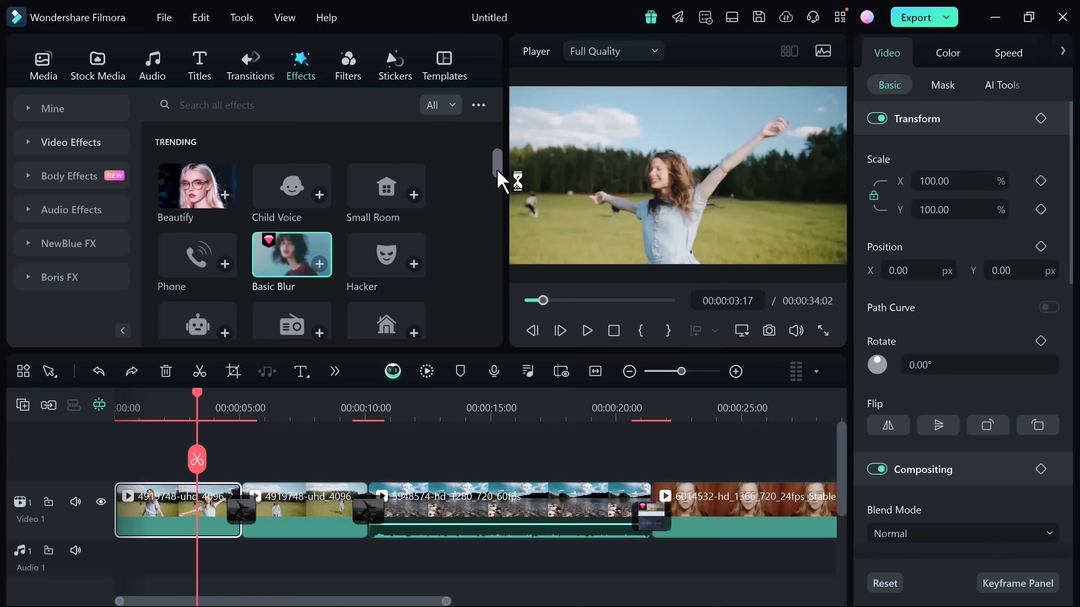
Apply the Square Blur effect to the second meadow segment and play it back
scroll(502, 183, "down", 3)
left_click(381, 230)
left_click_drag(381, 230, 287, 515)
left_click(232, 392)
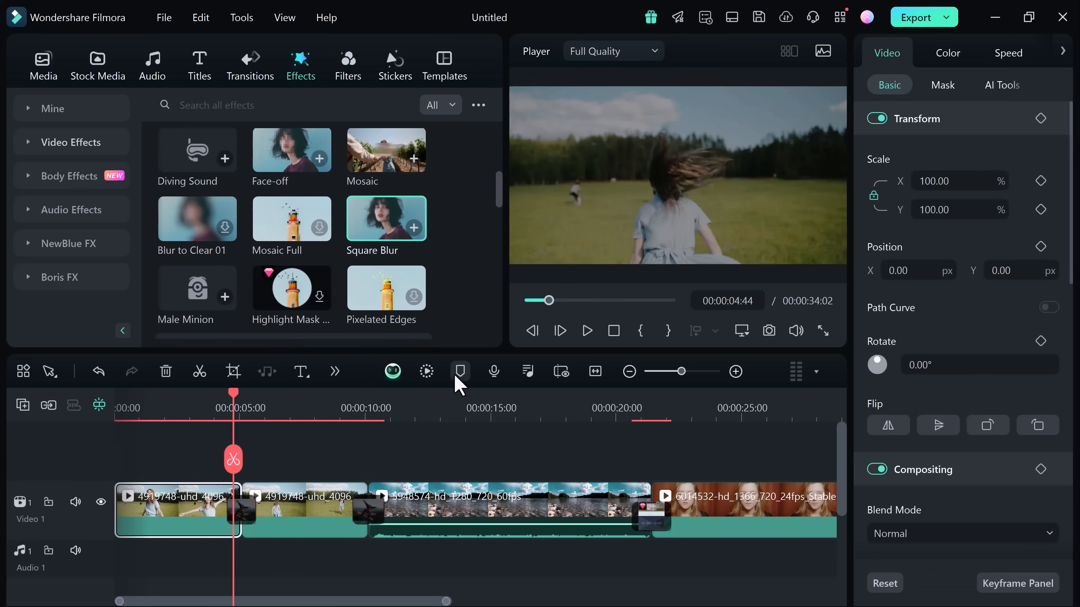
left_click(587, 330)
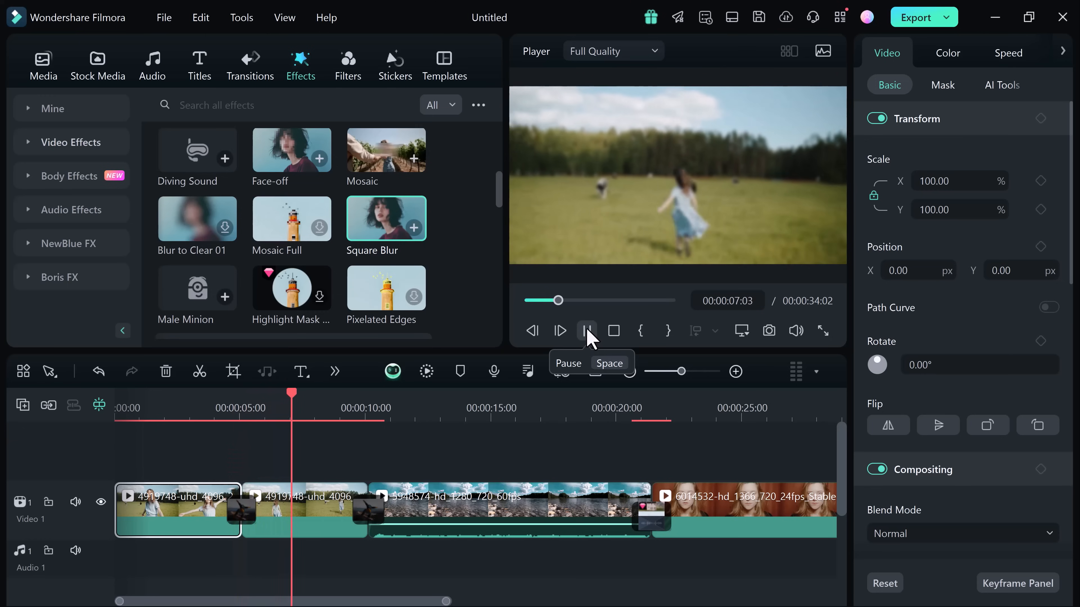
left_click(587, 331)
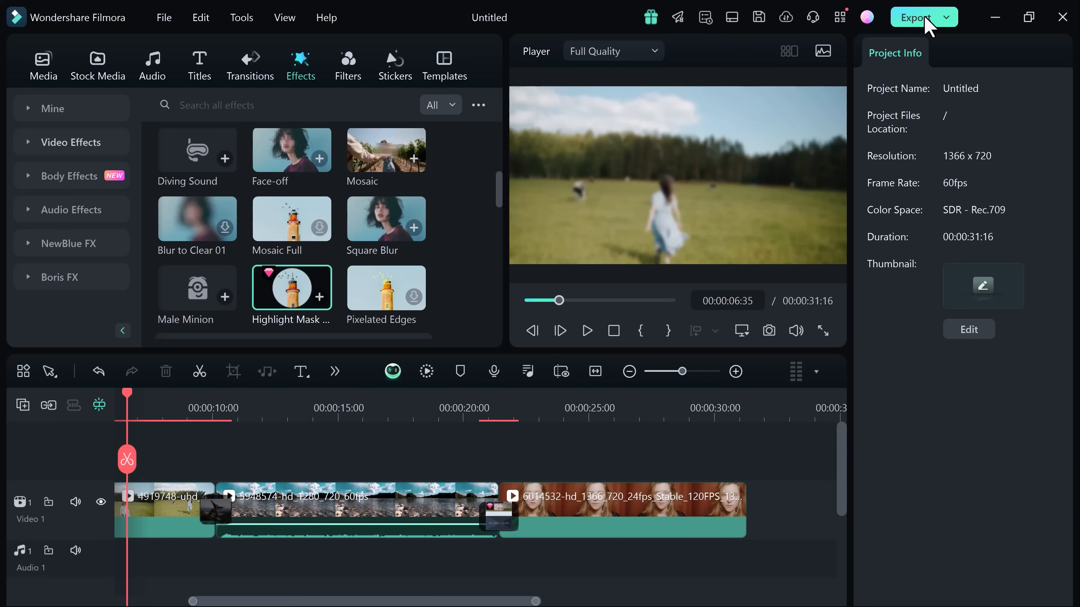
Export the video for an iPhone device at 1280x720, 30 fps and recommended quality
left_click(918, 18)
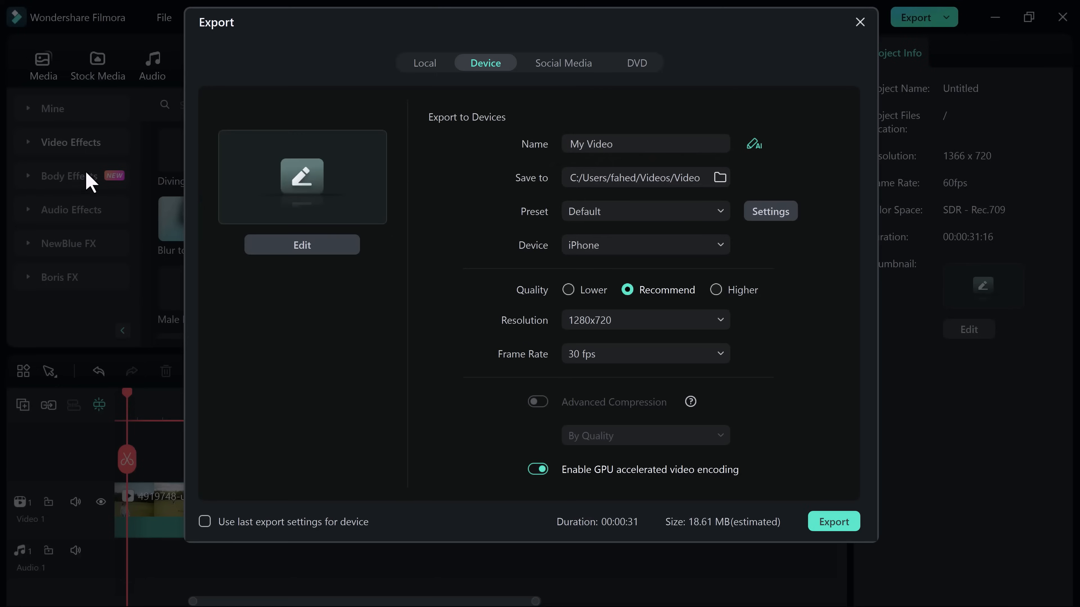
left_click(609, 147)
left_click(836, 528)
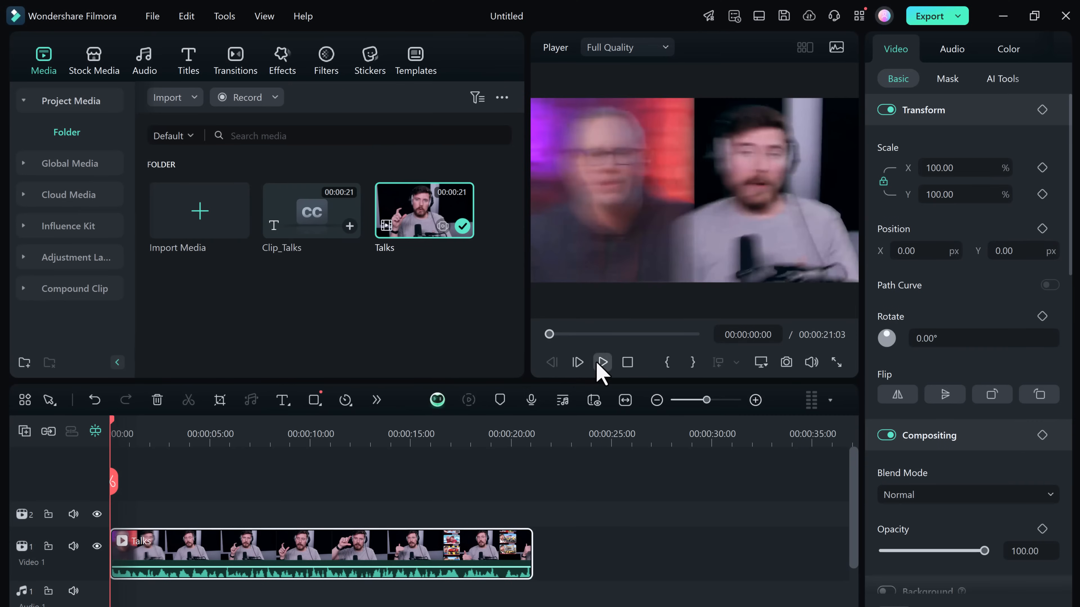
Play the Talks clip to about the ten-second mark and return the playhead to the start
left_click(601, 362)
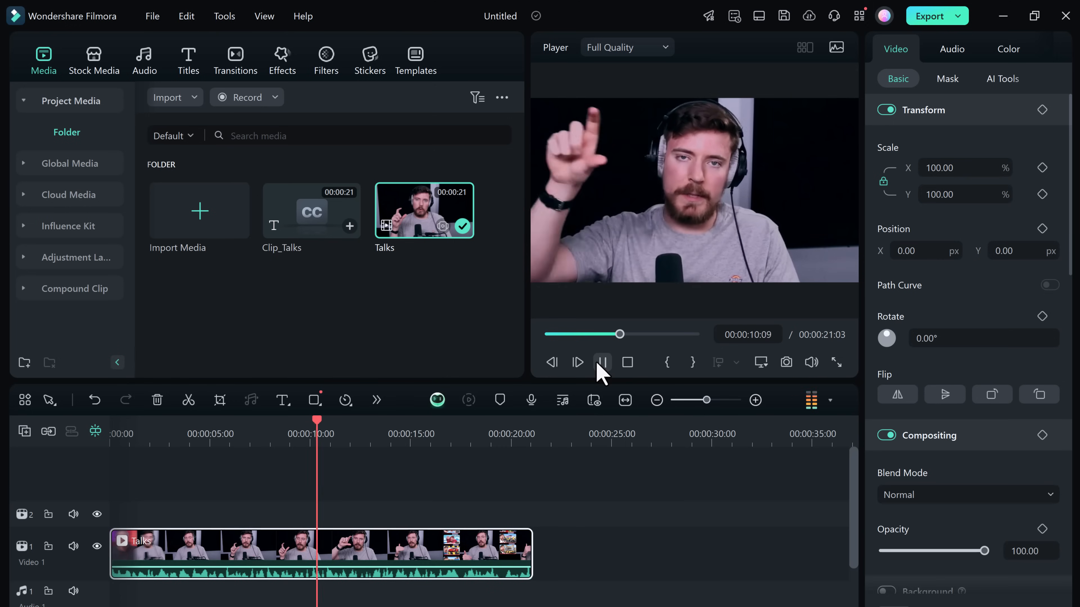
left_click(601, 362)
left_click(548, 334)
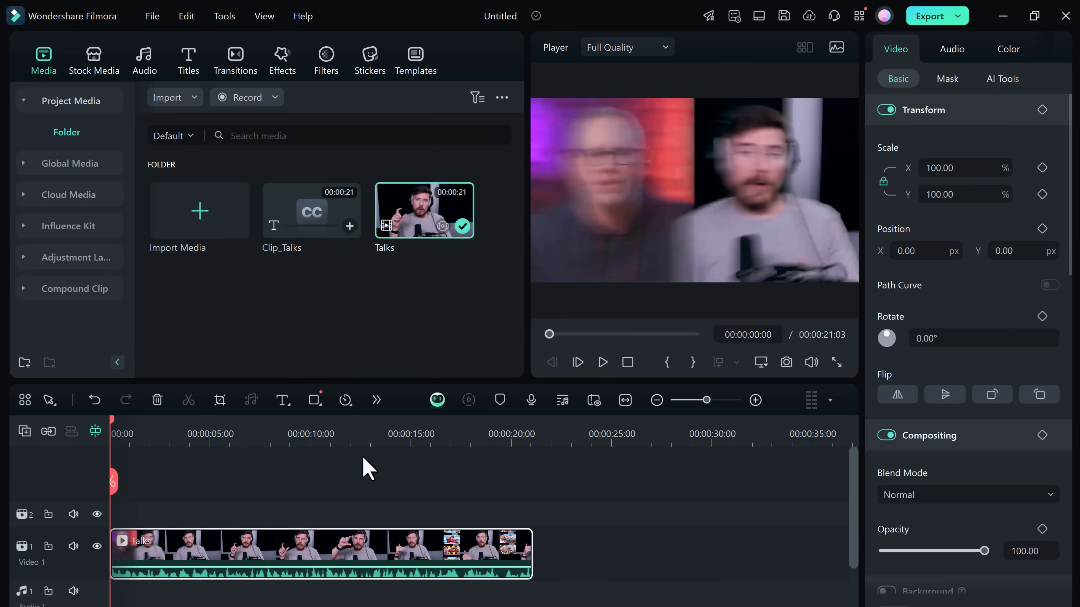
Generate English (US) Speech-to-Text captions for the Talks clip as titles with automatic active words, and play them back
left_click(376, 400)
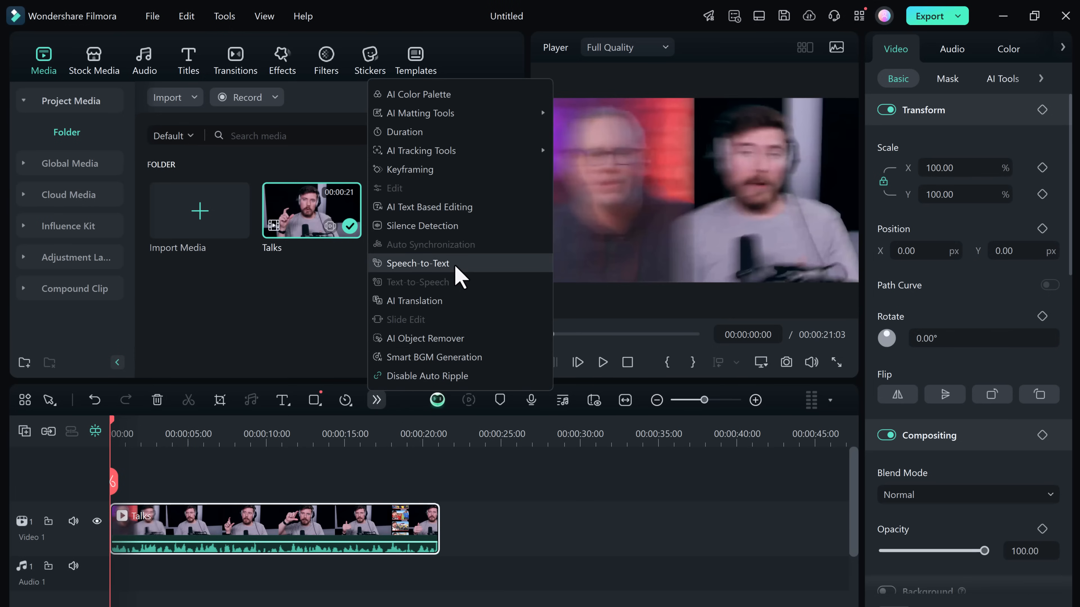
left_click(455, 265)
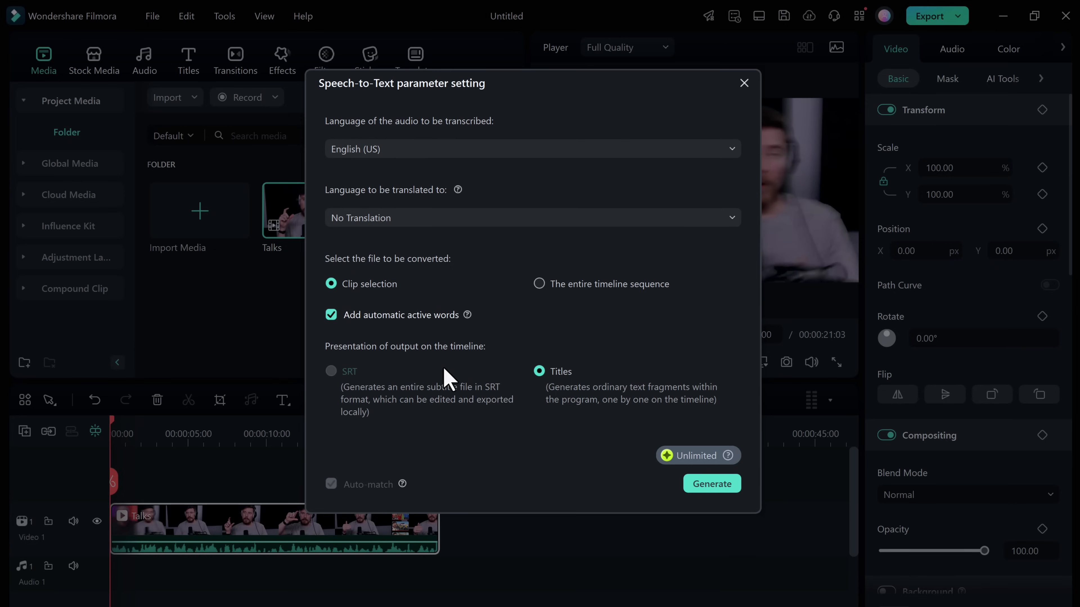
left_click(699, 485)
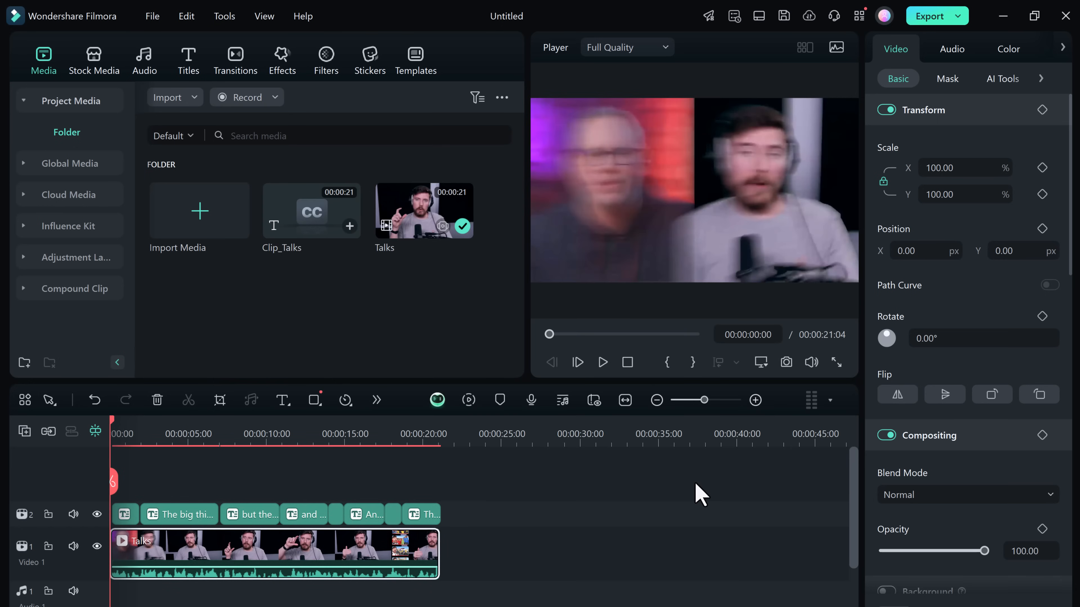
key("space")
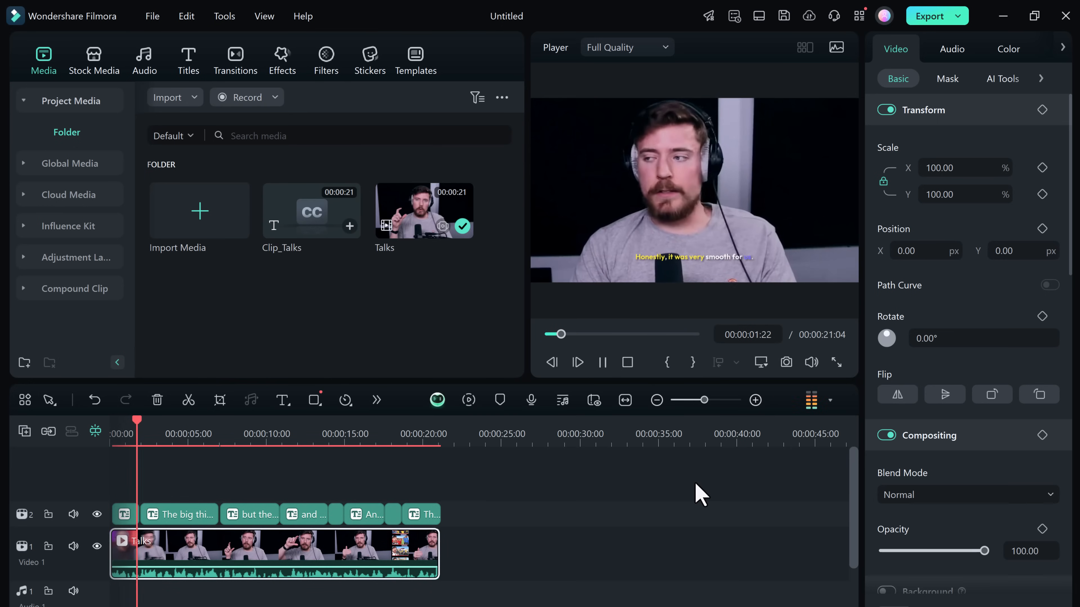
Stop playback, try several text templates on the captions, and apply the white one with an orange-boxed active word and orange-red text
key("space")
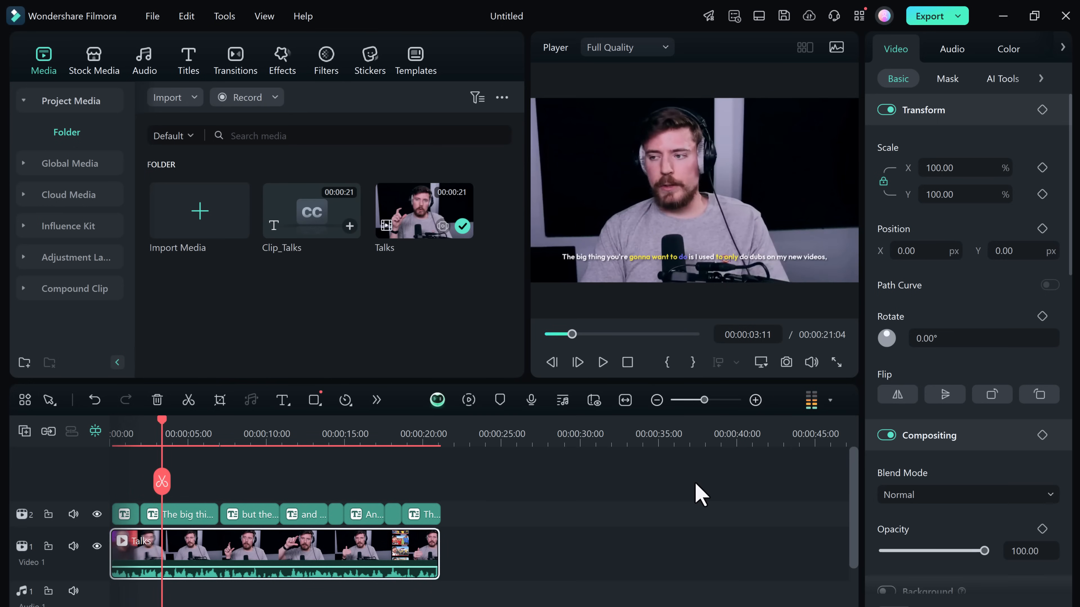
left_click(193, 517)
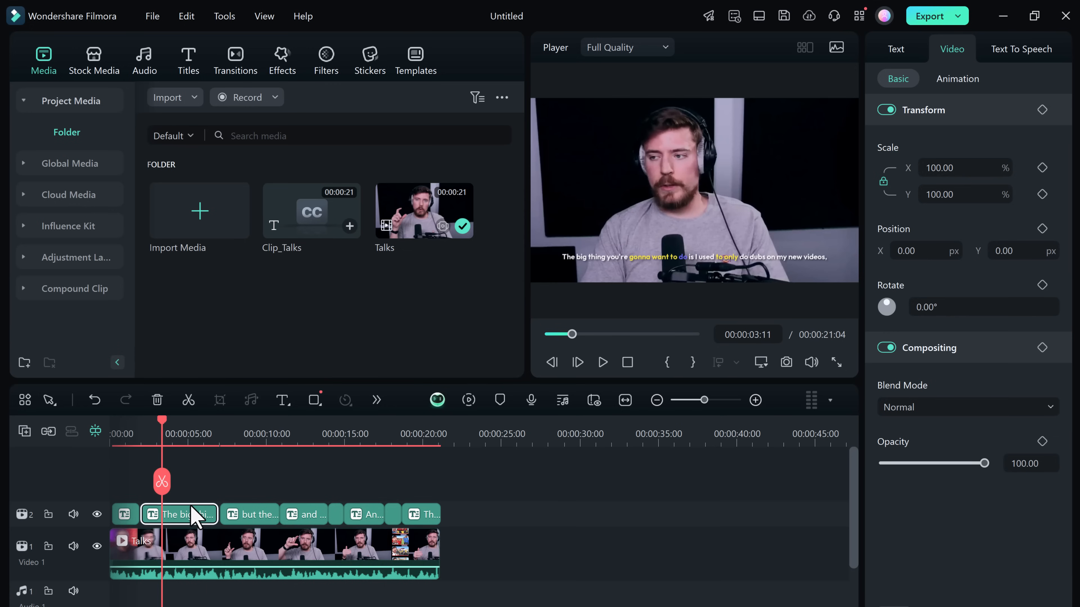
left_click(895, 48)
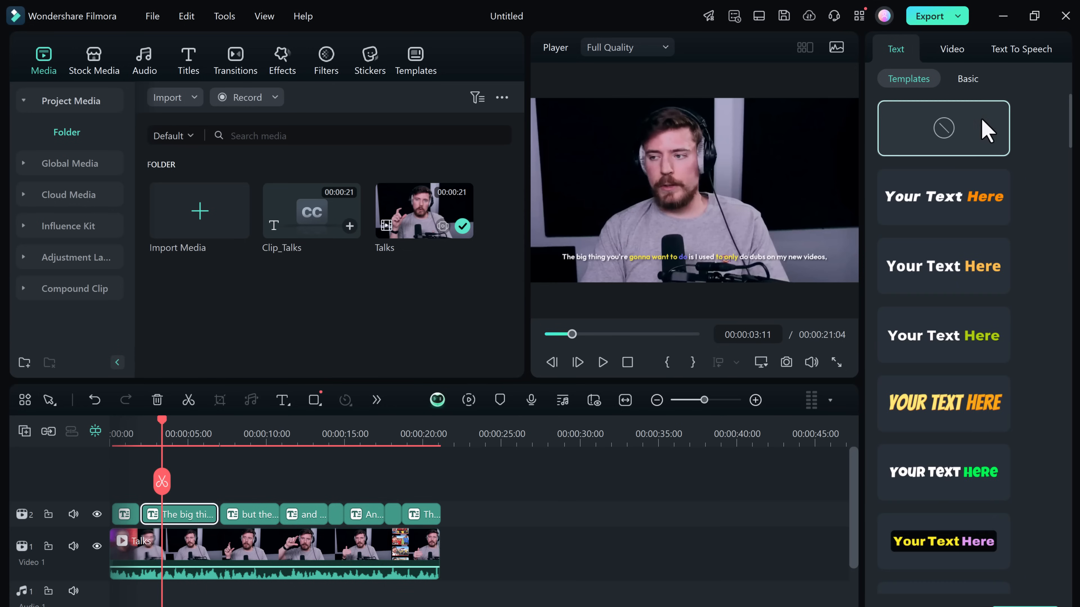
left_click(959, 408)
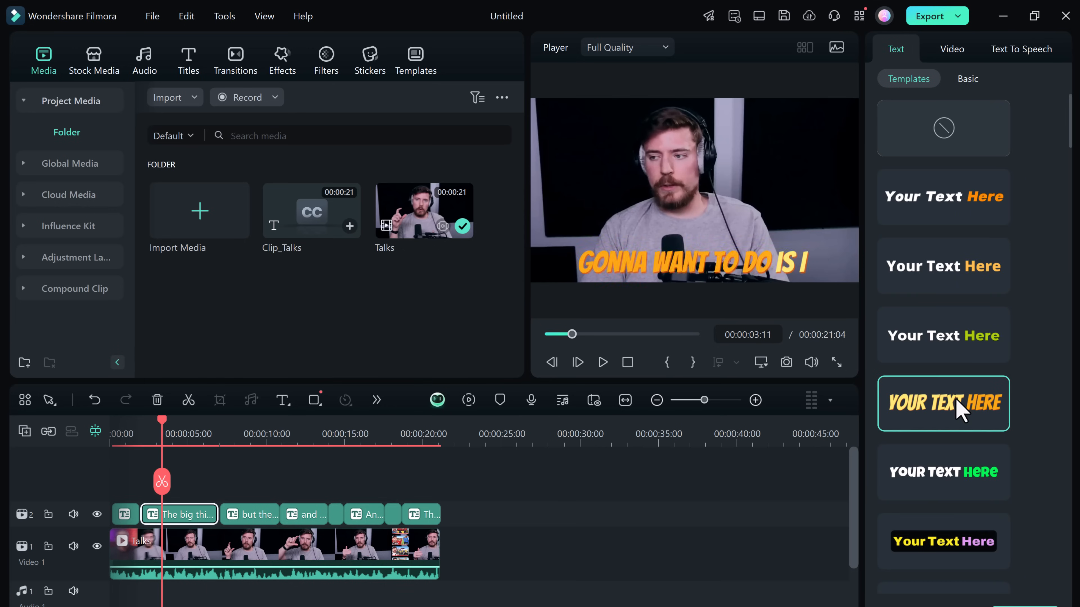
left_click(959, 475)
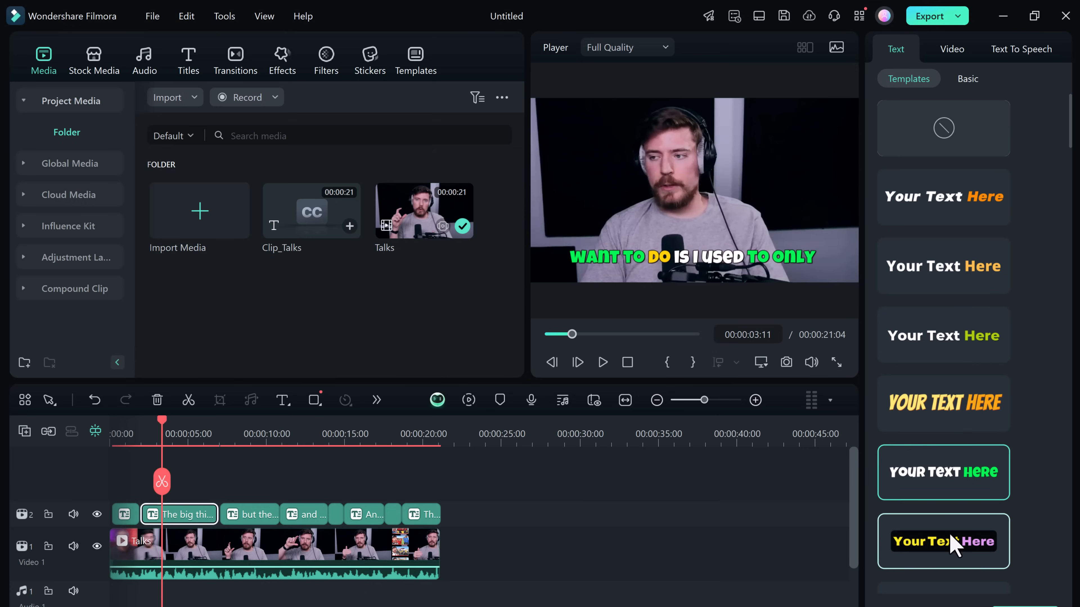
left_click(952, 546)
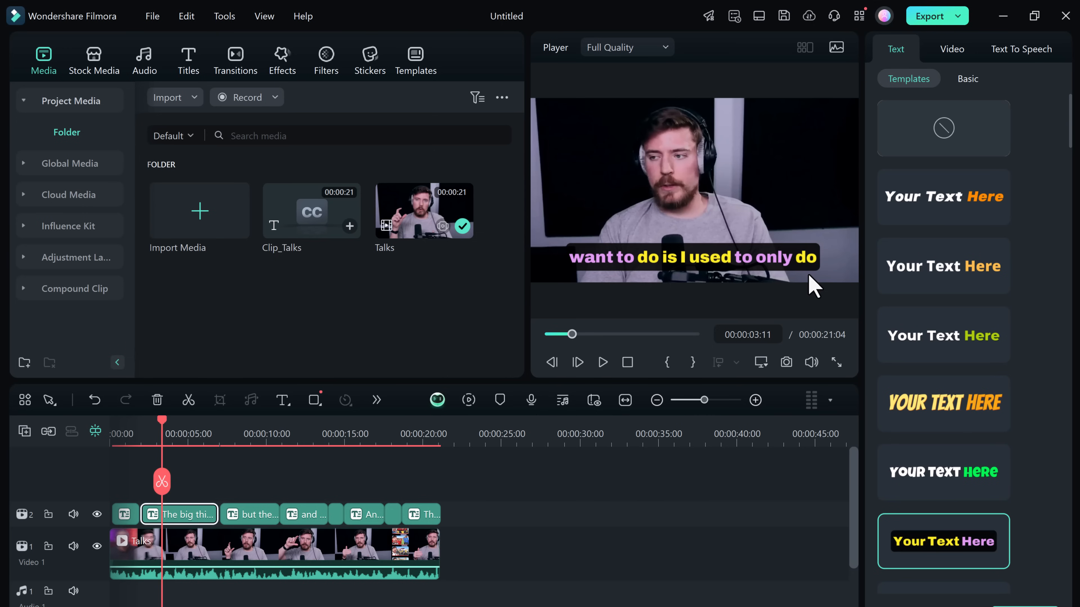
scroll(939, 425, "down", 5)
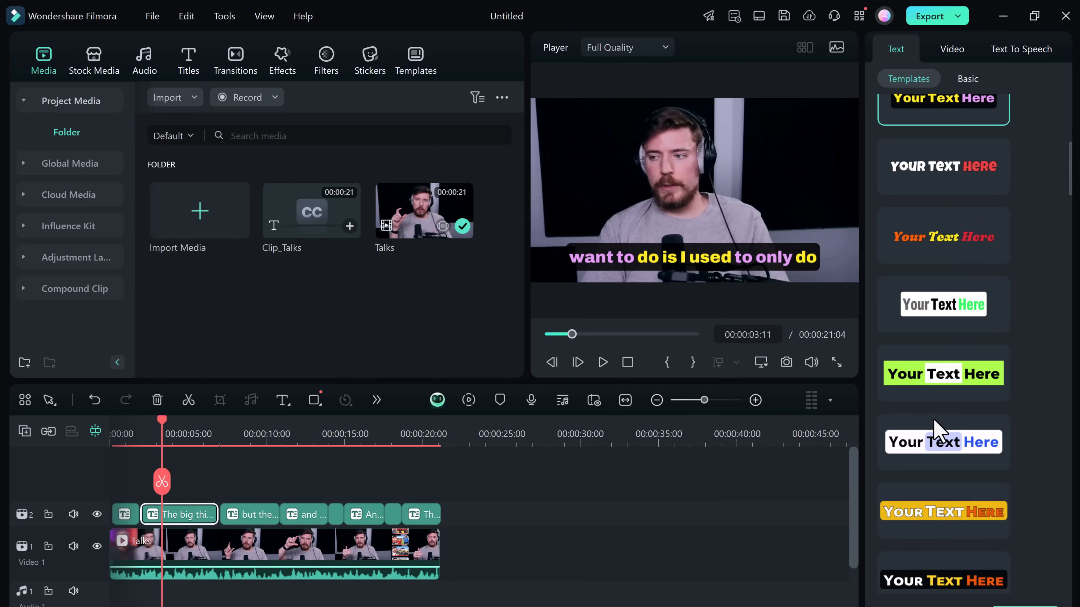
scroll(933, 418, "down", 5)
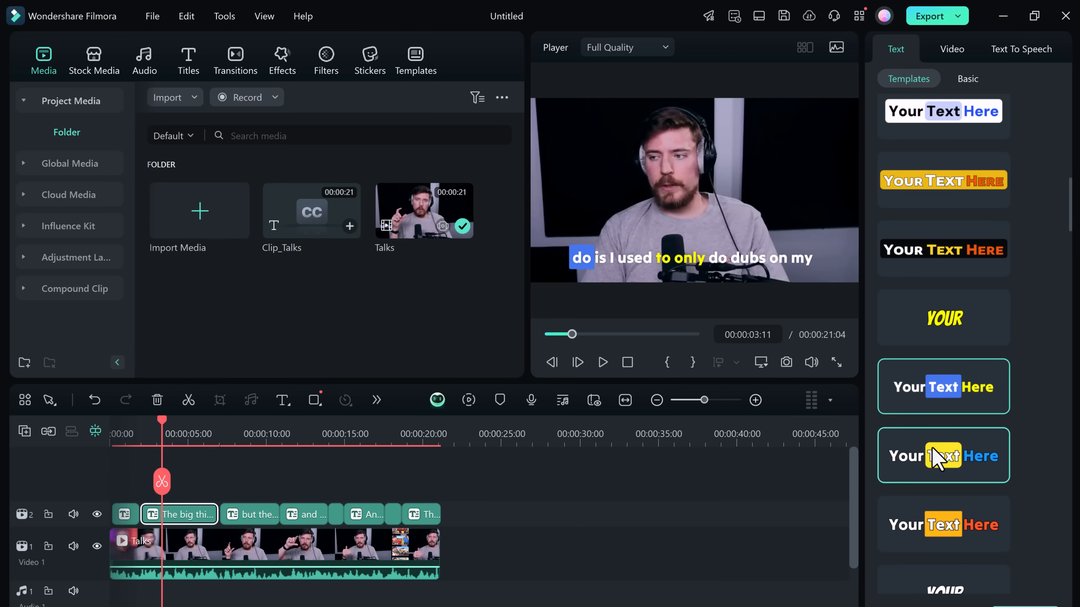
left_click(941, 535)
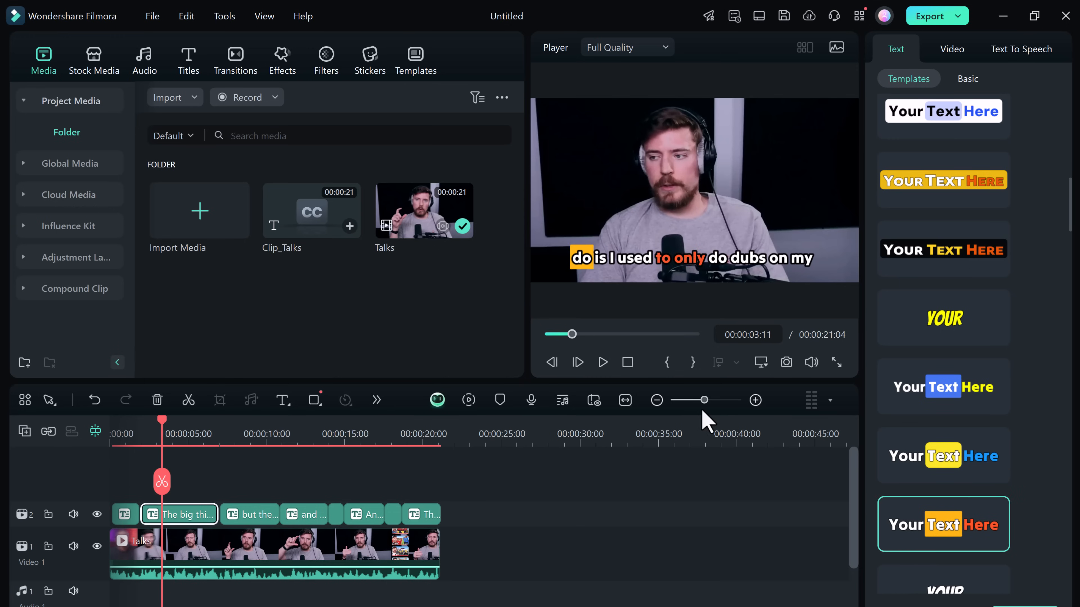
Play back the restyled captions to about the sixteen-second mark and return the playhead to the start
left_click(602, 362)
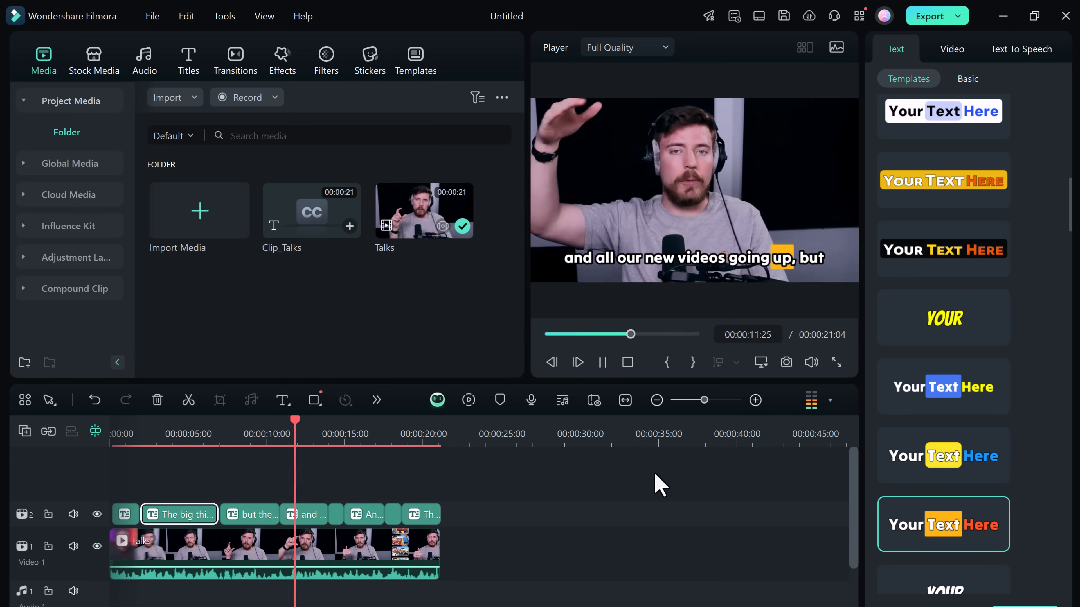
left_click(604, 363)
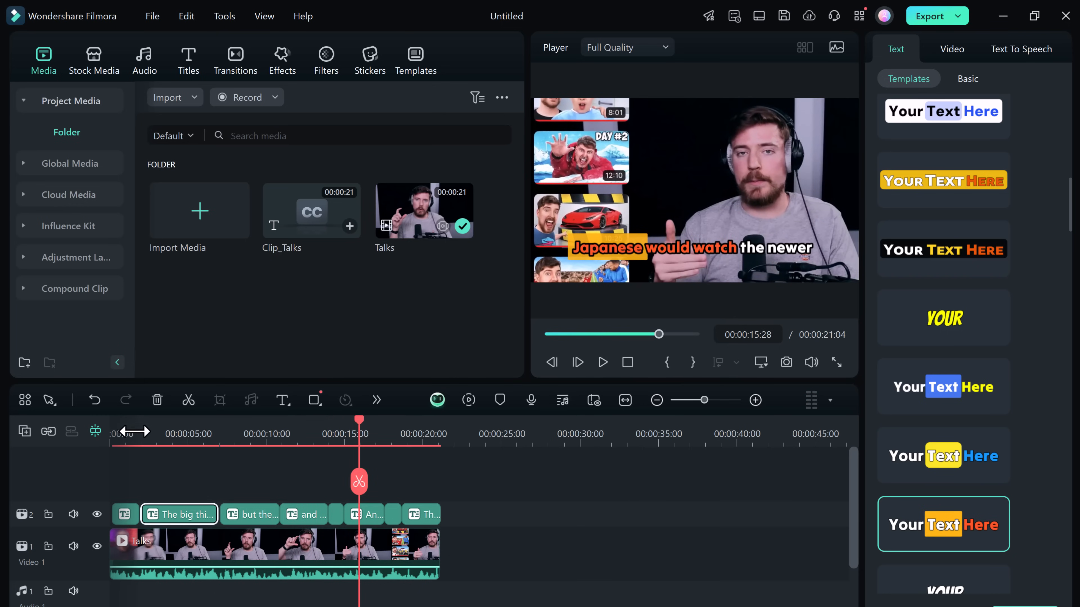
left_click(114, 433)
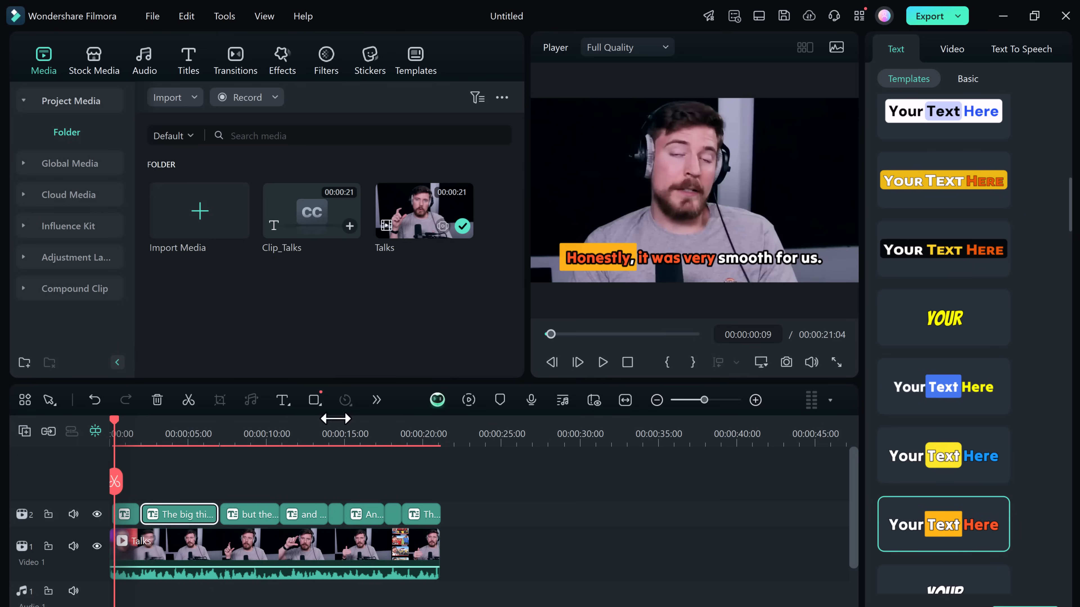
Clear the timeline and add the Travel Memories Intro template from the Trending templates
left_click(445, 481)
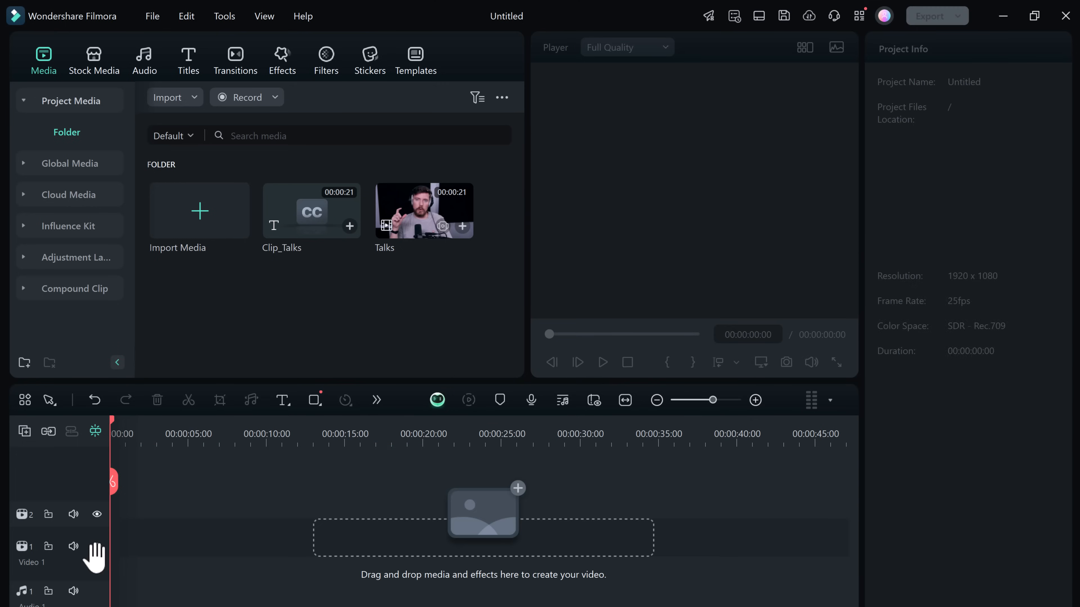
left_click(414, 70)
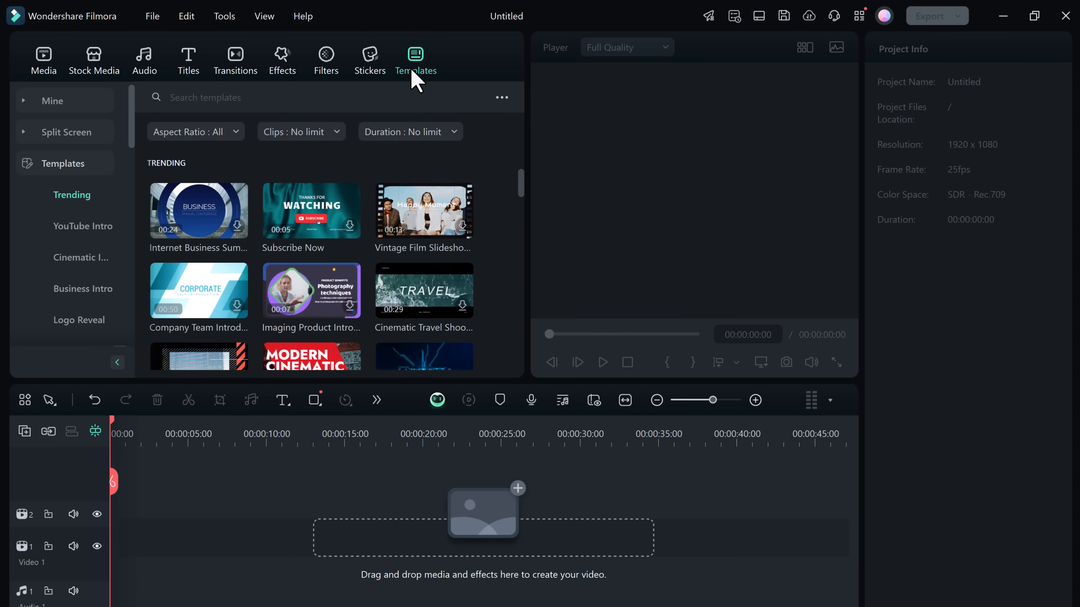
mouse_move(343, 240)
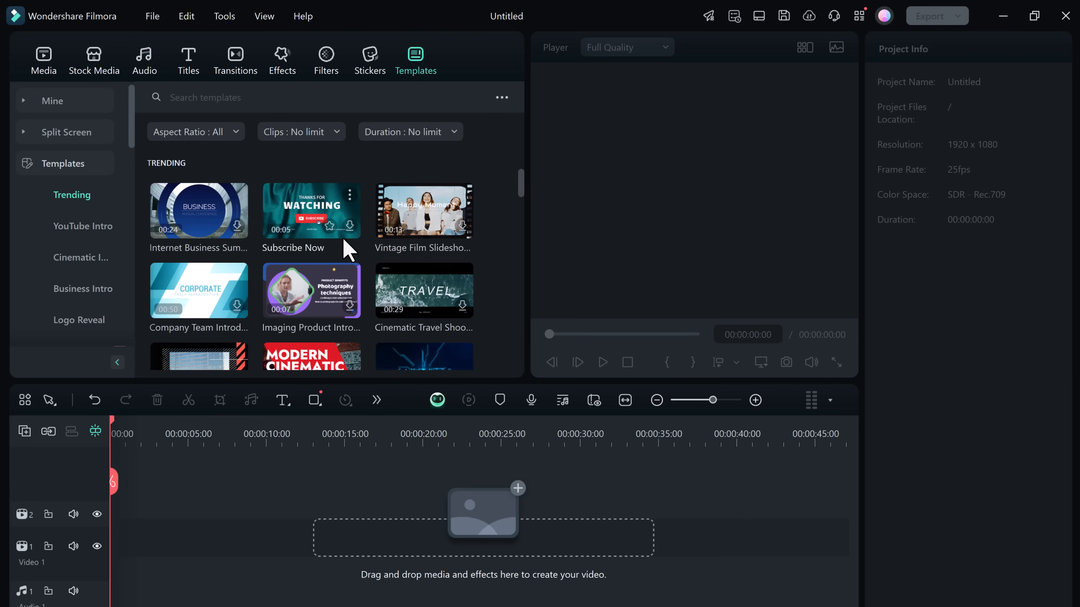
scroll(344, 249, "down", 5)
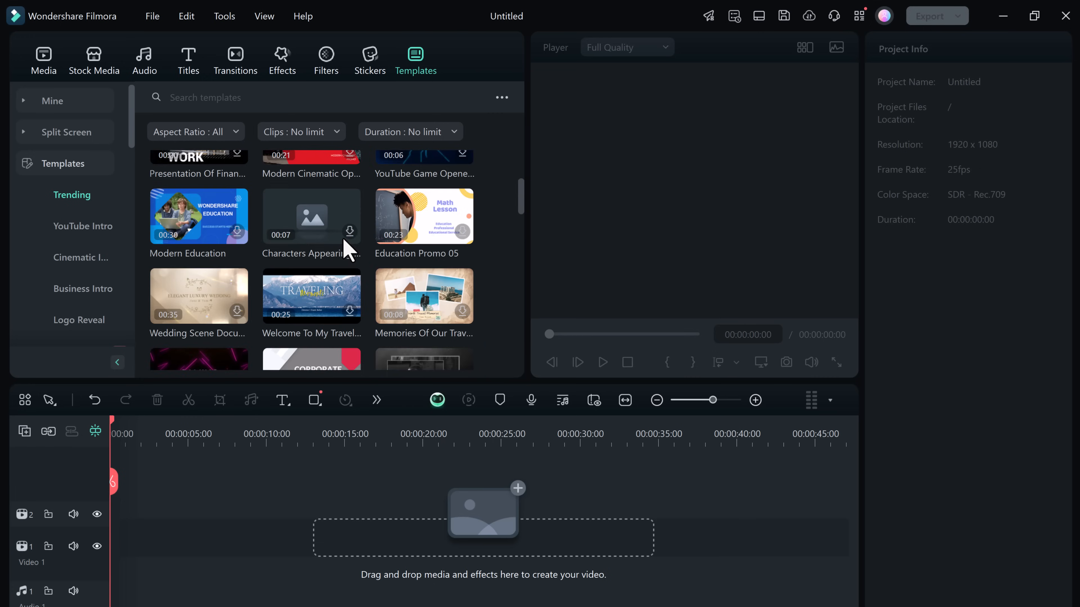
scroll(344, 239, "down", 2)
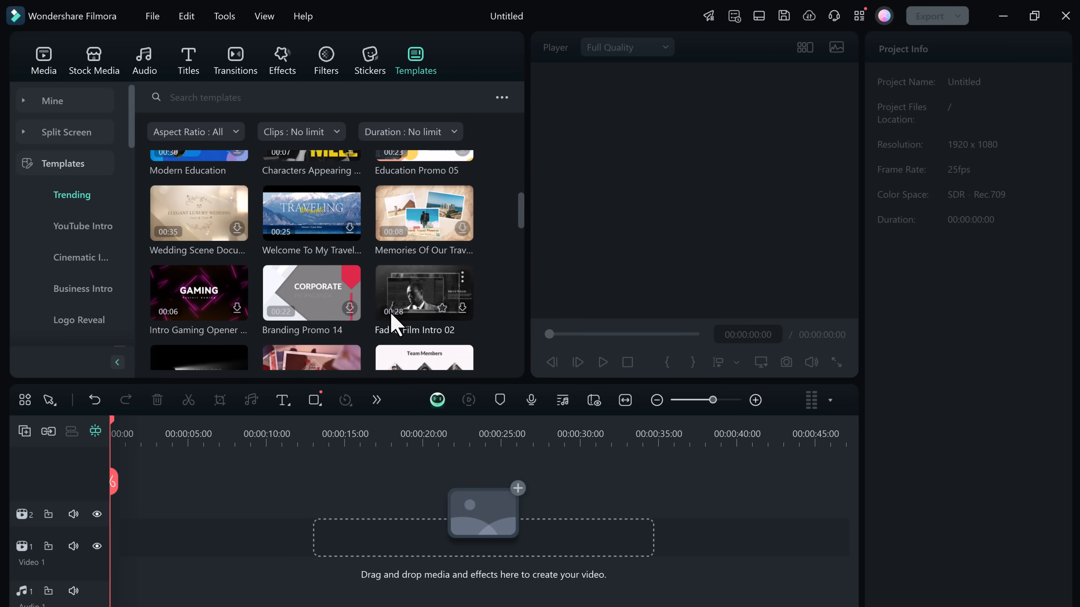
scroll(394, 326, "down", 5)
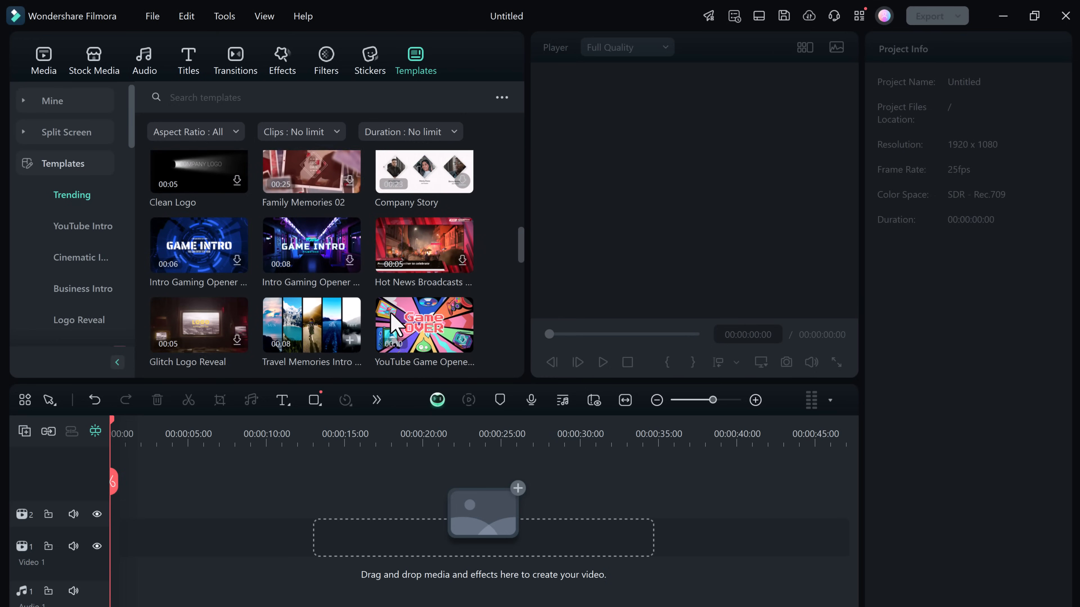
scroll(393, 325, "down", 3)
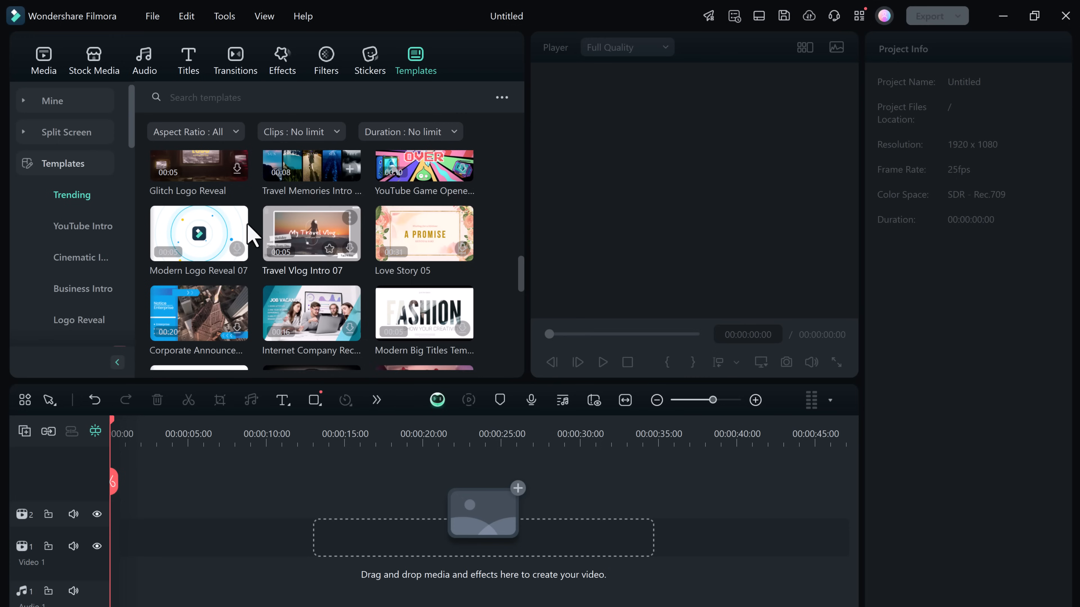
scroll(73, 244, "down", 3)
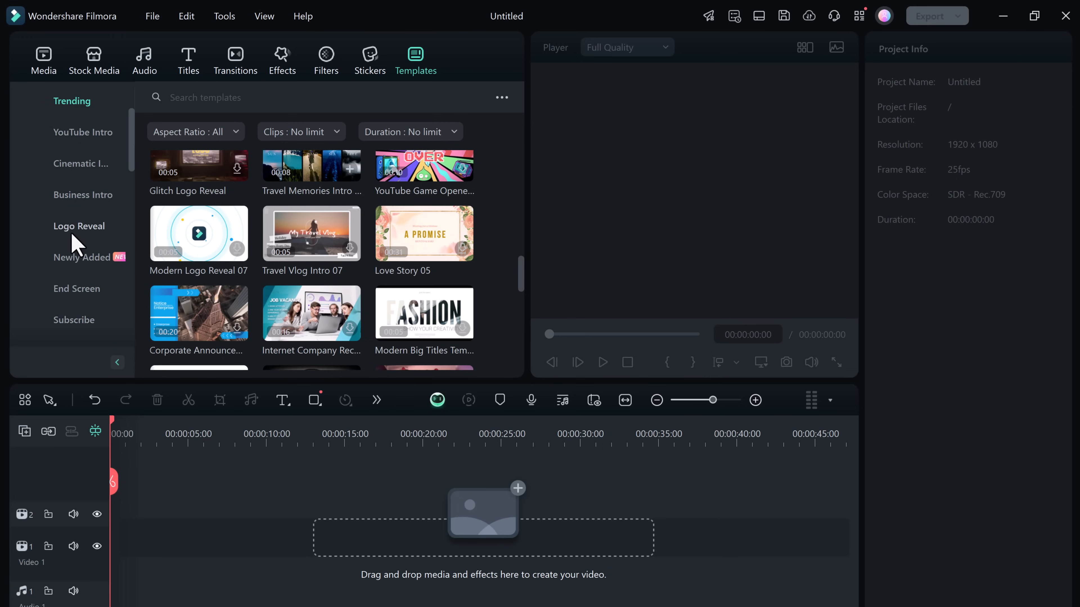
scroll(73, 244, "up", 2)
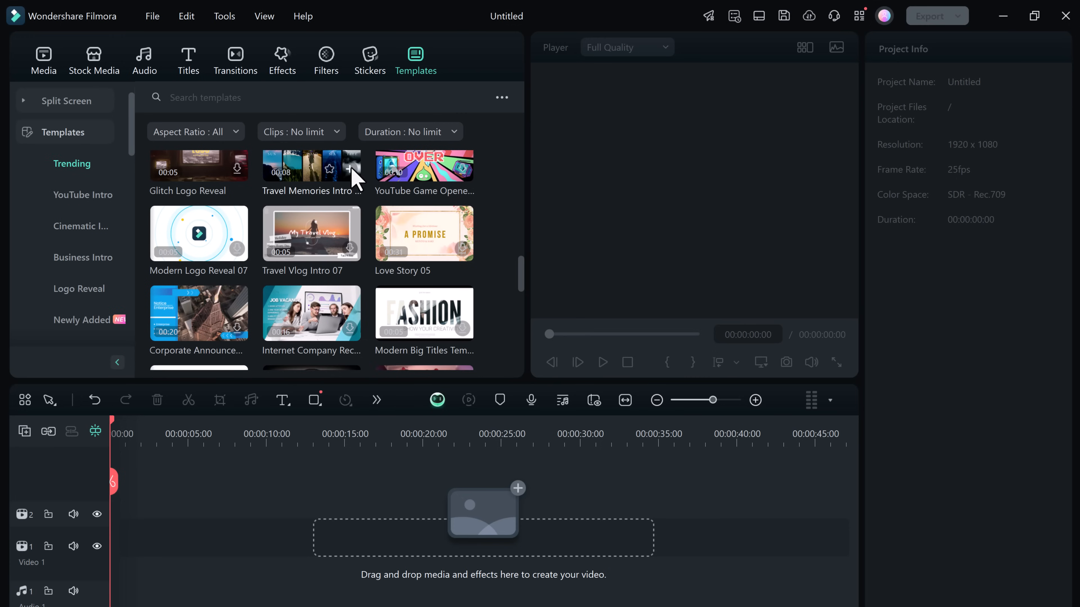
left_click(350, 170)
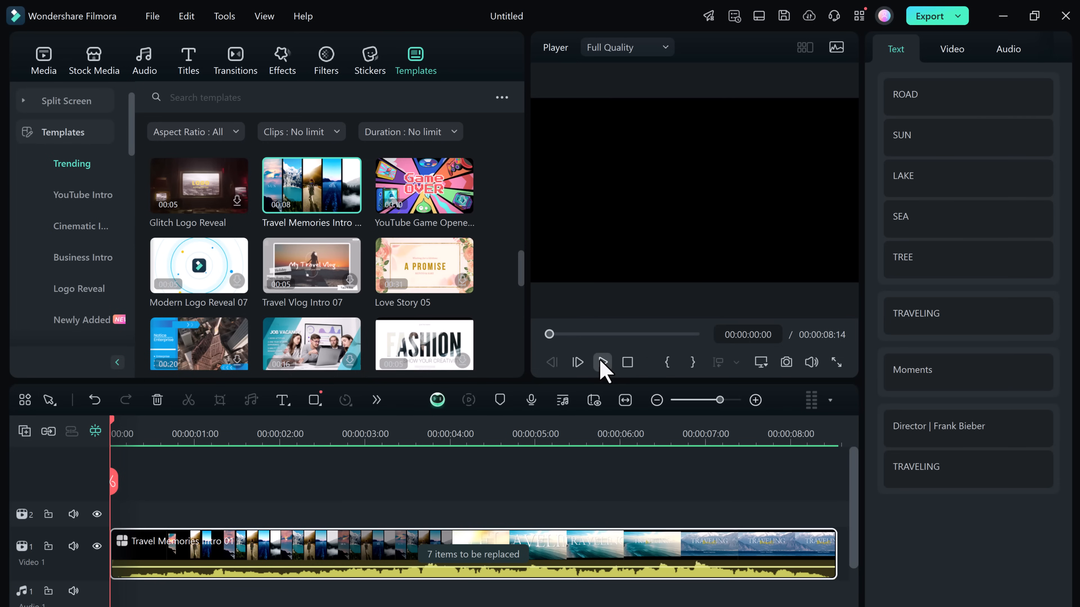
Play the intro to its closing title, replace the director credit with "Techdo", clear the last TRAVELING text, and return the playhead to the start
left_click(603, 362)
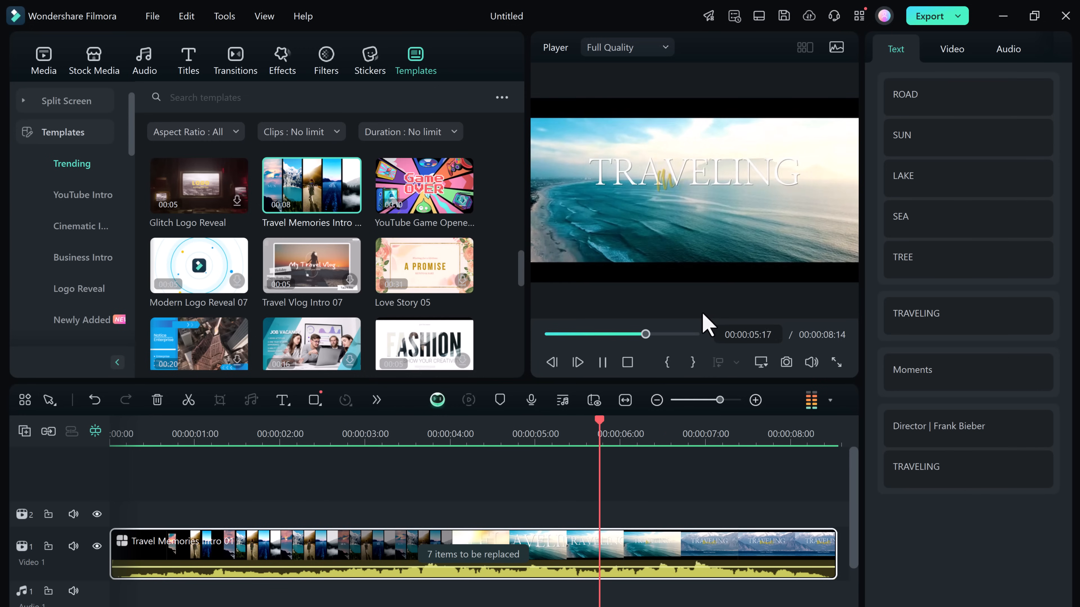
left_click(602, 362)
left_click(934, 433)
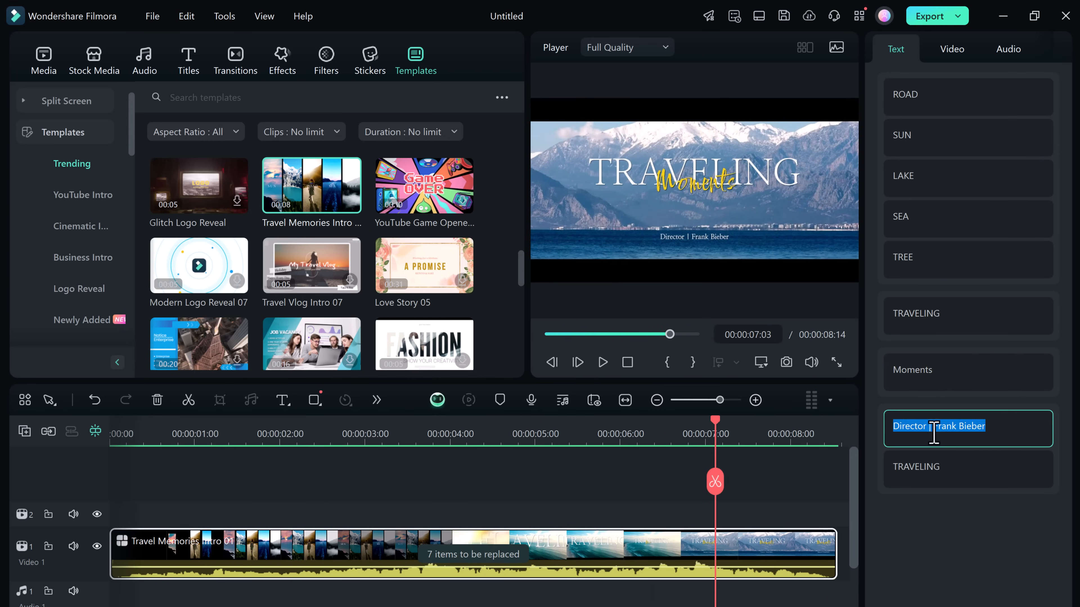
type("Techdo")
left_click(939, 469)
key("BackSpace")
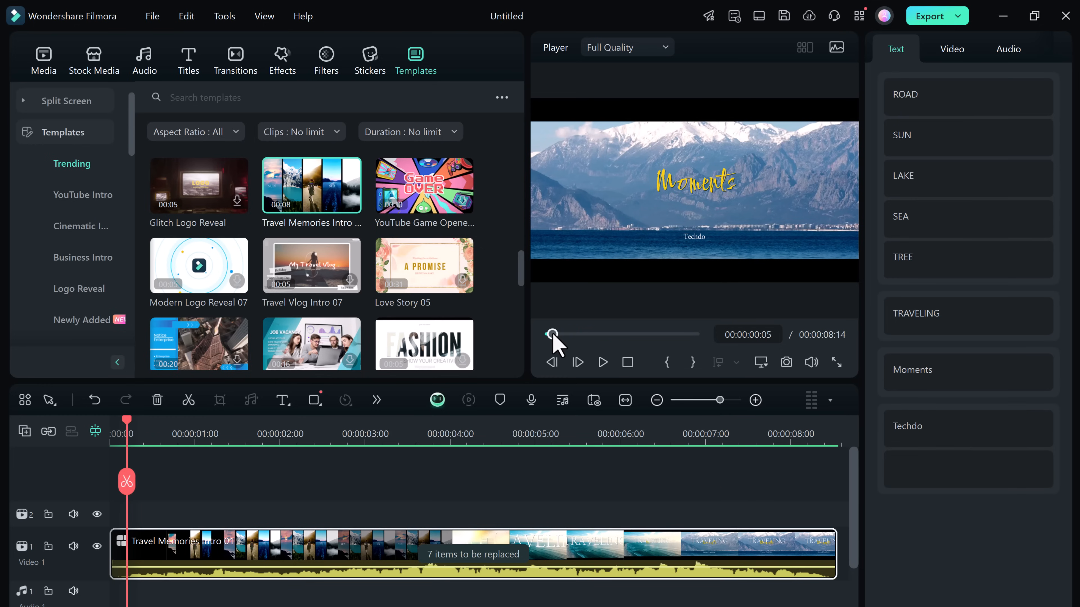
left_click_drag(553, 335, 549, 335)
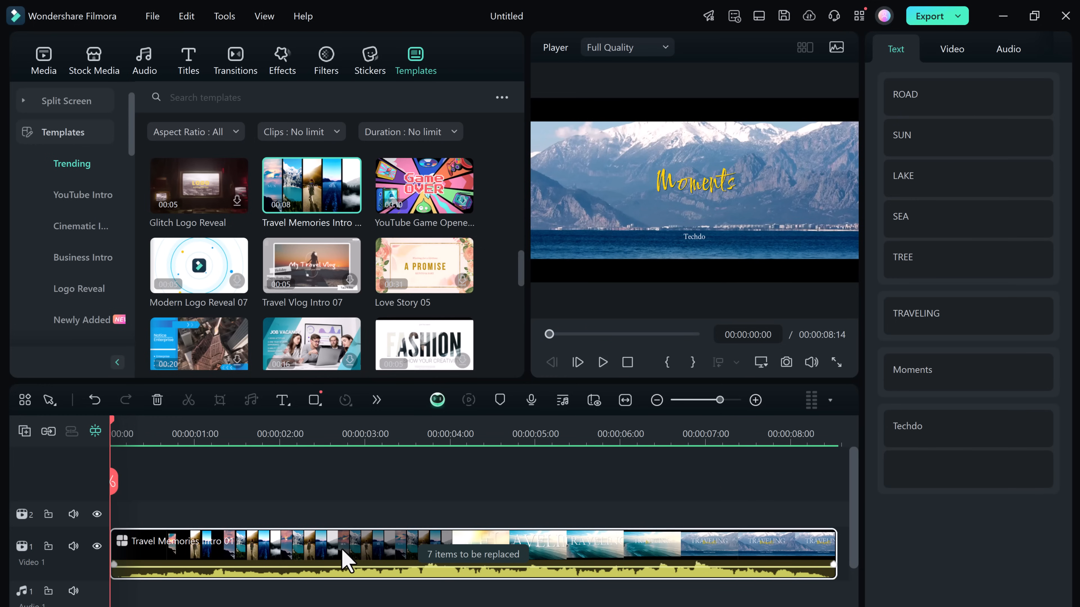
Open the intro template's replaceable media items and view the files in Documents available for its first clip, without choosing one
left_click(440, 555)
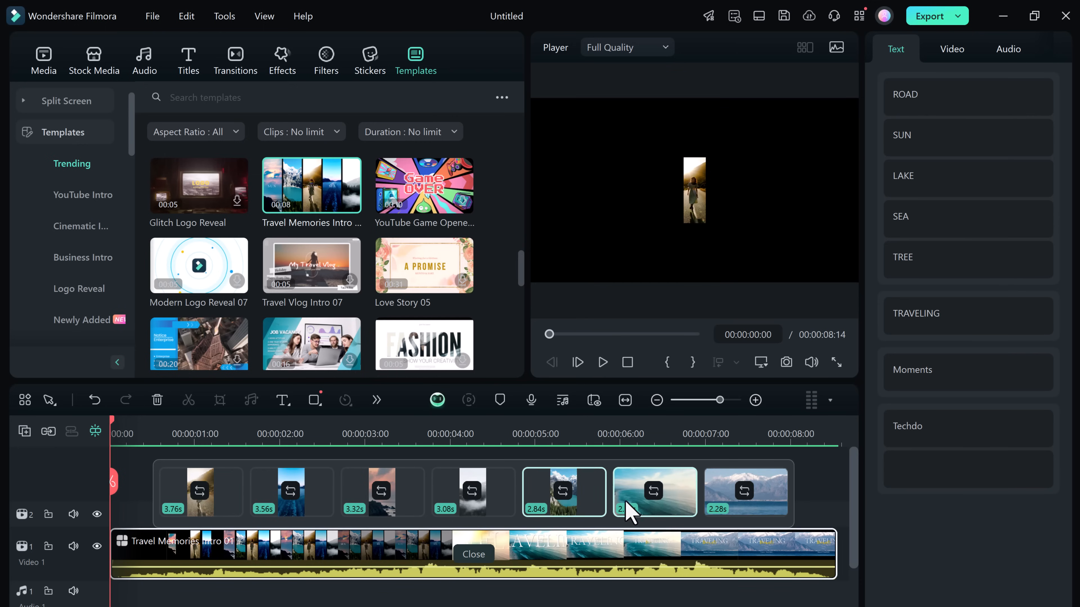
left_click(200, 503)
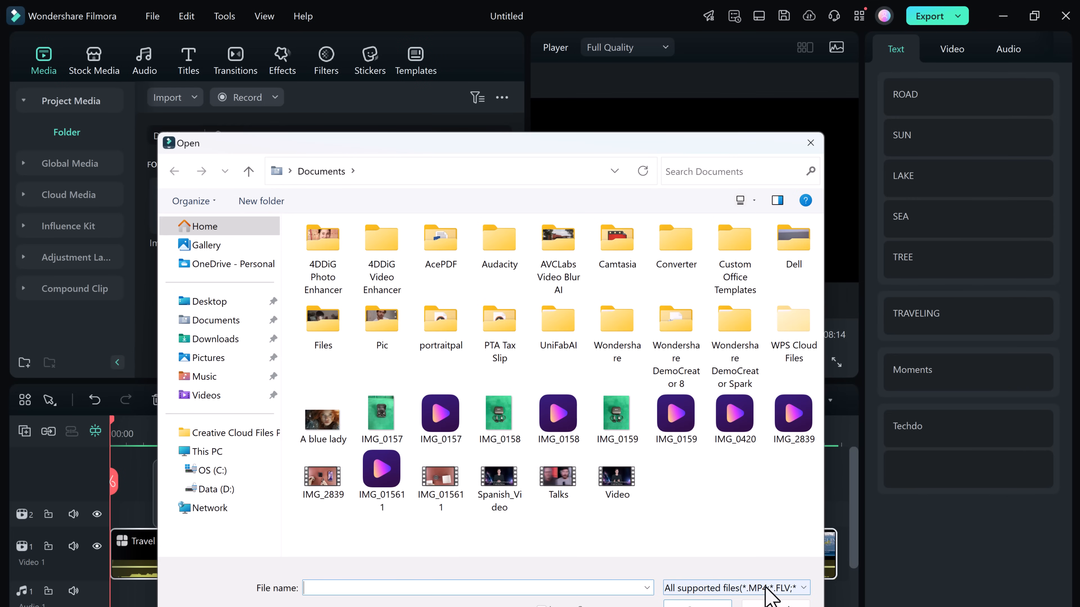
left_click(775, 606)
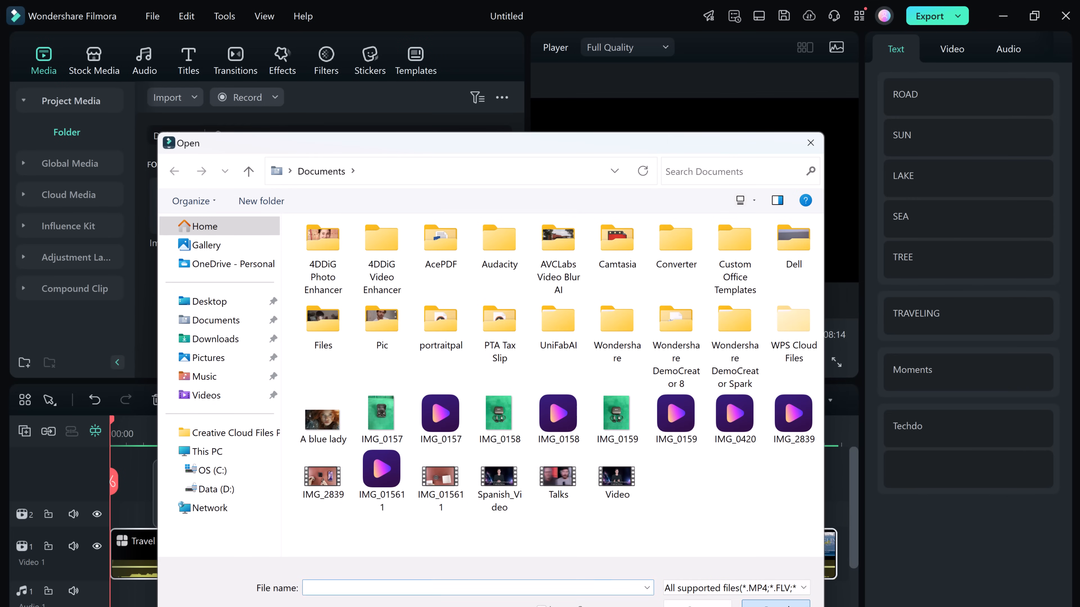